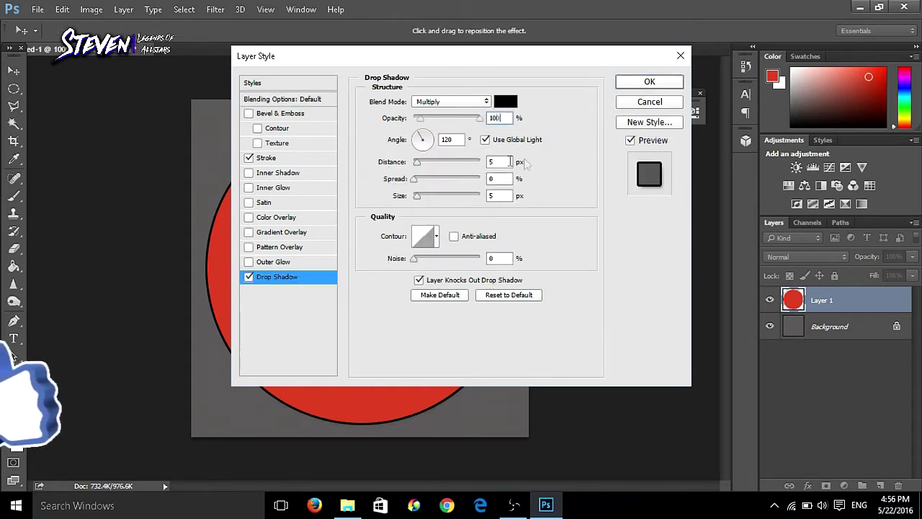
Set the drop shadow's distance to 0 px, spread to 44% and size to 44 px, and uncover the circle for preview
text(4)
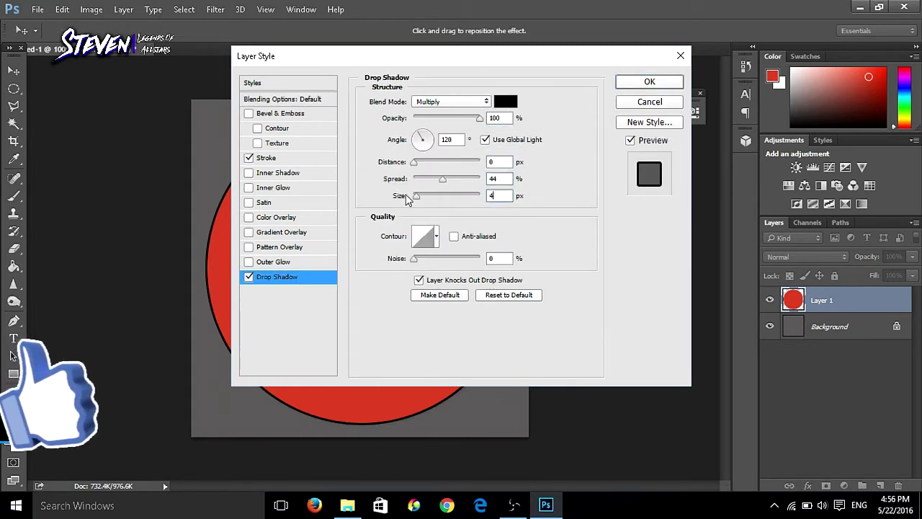
text(4)
drag(508, 57, 715, 83)
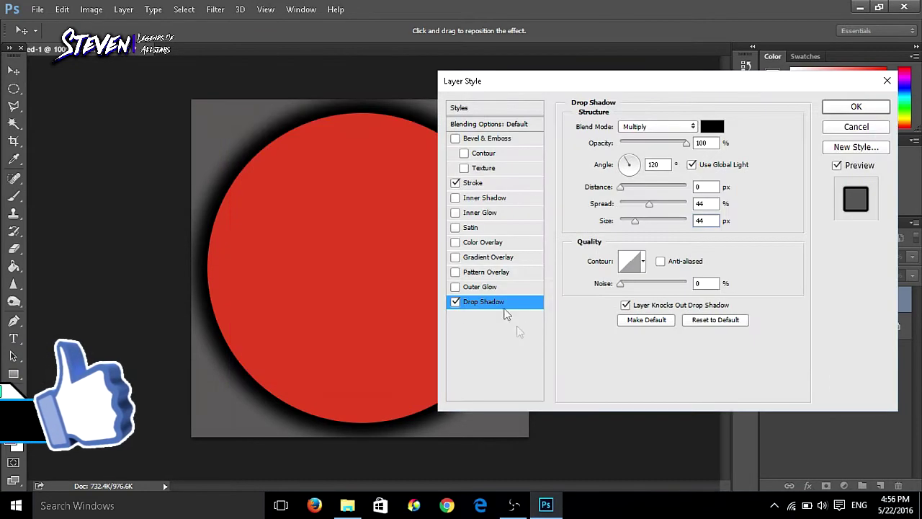
Add a gradient overlay to the circle using the Foreground to Transparent preset
click(455, 257)
click(484, 257)
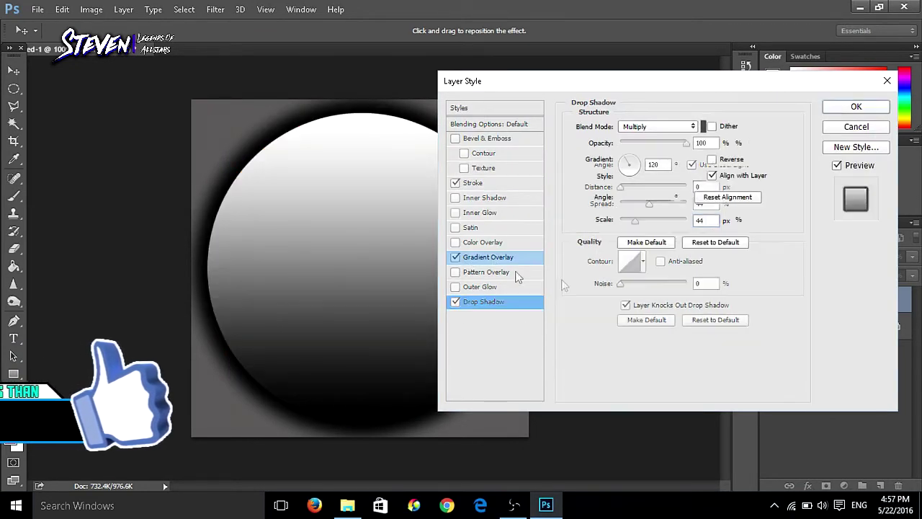
click(663, 159)
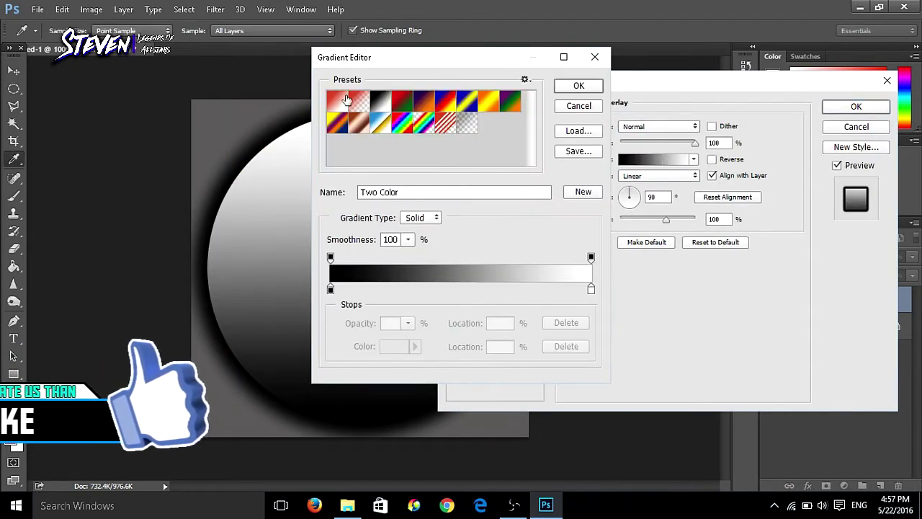
click(353, 101)
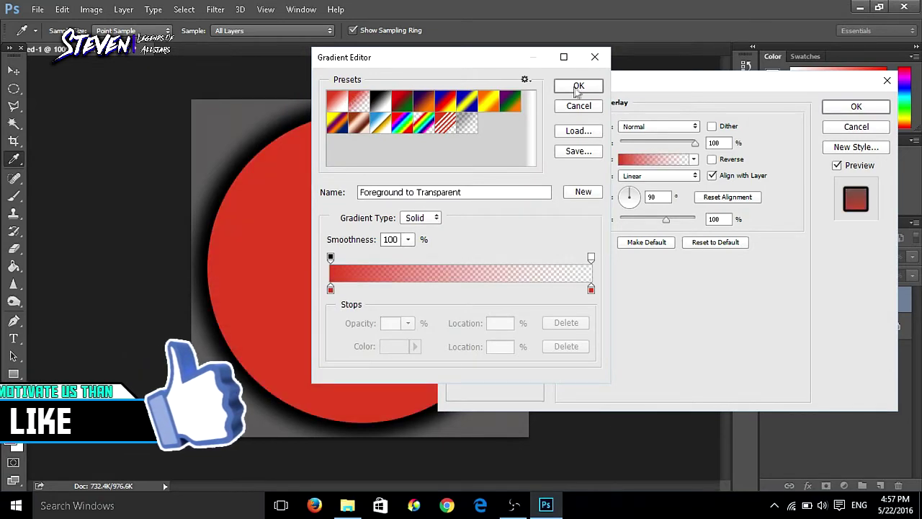
click(577, 86)
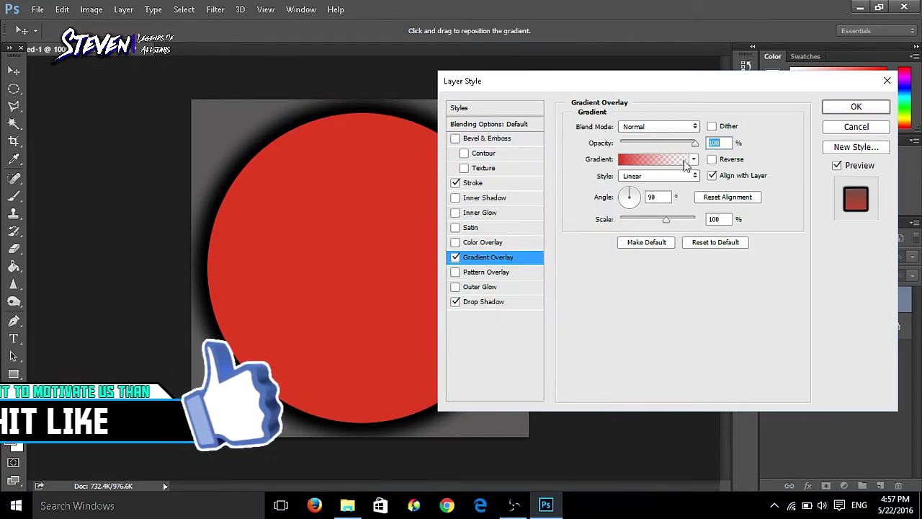
Try the Black, White preset for the gradient overlay and pull off its end opacity stop
click(680, 161)
click(380, 102)
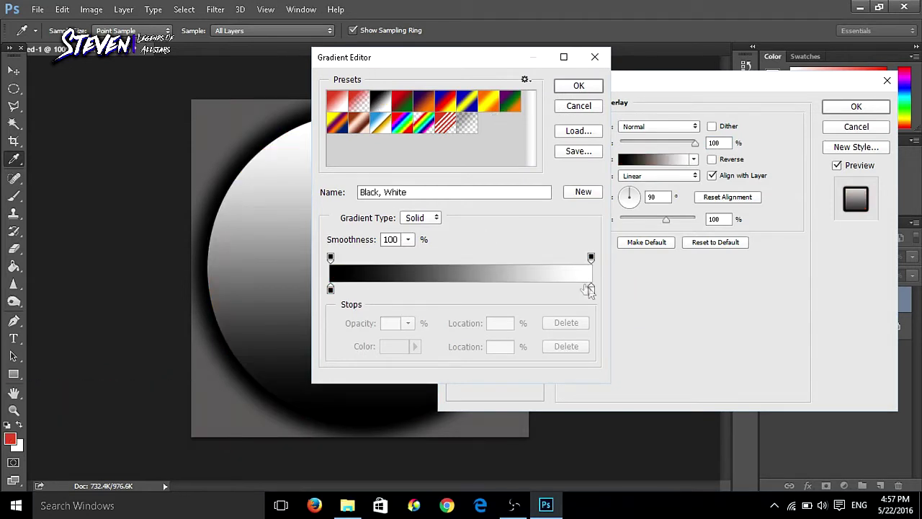
drag(571, 265, 607, 262)
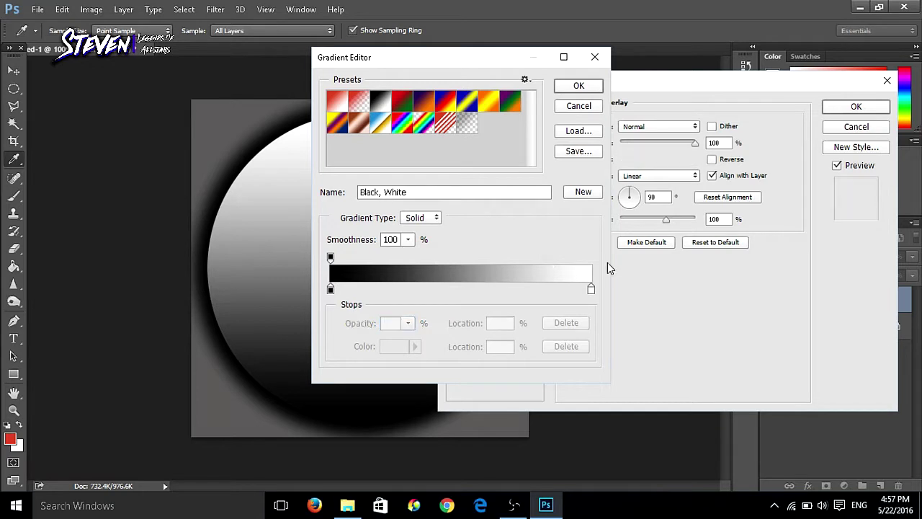
Use the Foreground to Transparent preset for the overlay and set its starting colour stop to dark grey
click(359, 102)
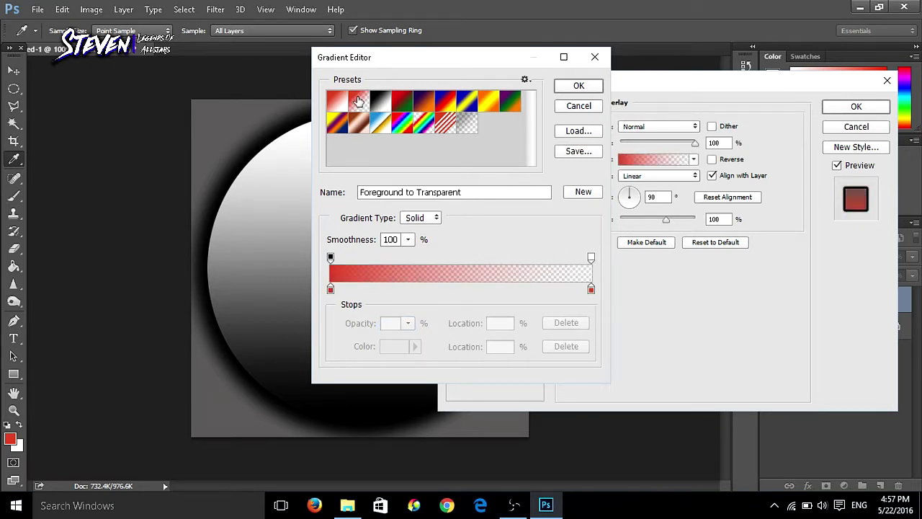
click(330, 290)
click(392, 353)
click(394, 401)
click(669, 261)
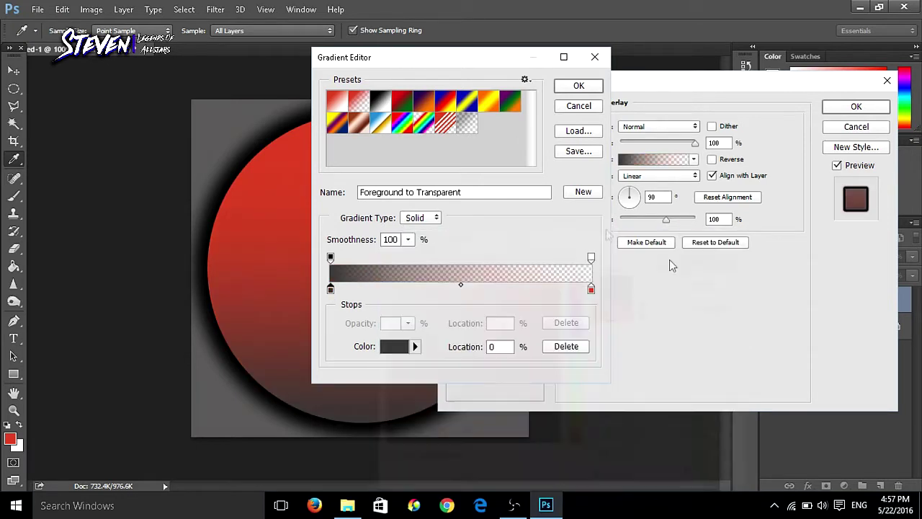
click(579, 86)
Set the gradient overlay's opacity to 58% and scale to about 115%, and apply the layer style
mouse_move(659, 142)
mouse_down()
mouse_move(650, 143)
mouse_move(668, 143)
mouse_move(648, 143)
mouse_move(663, 145)
mouse_up()
drag(666, 219, 689, 221)
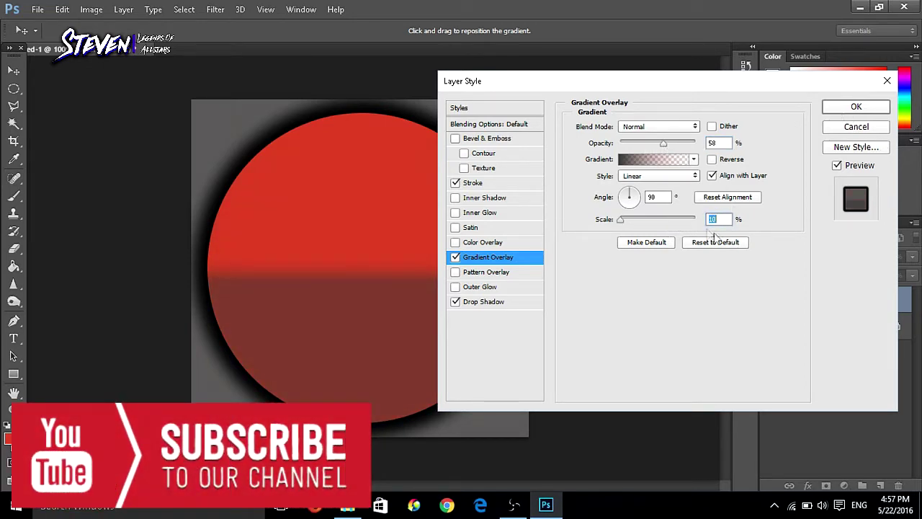
drag(671, 222, 675, 221)
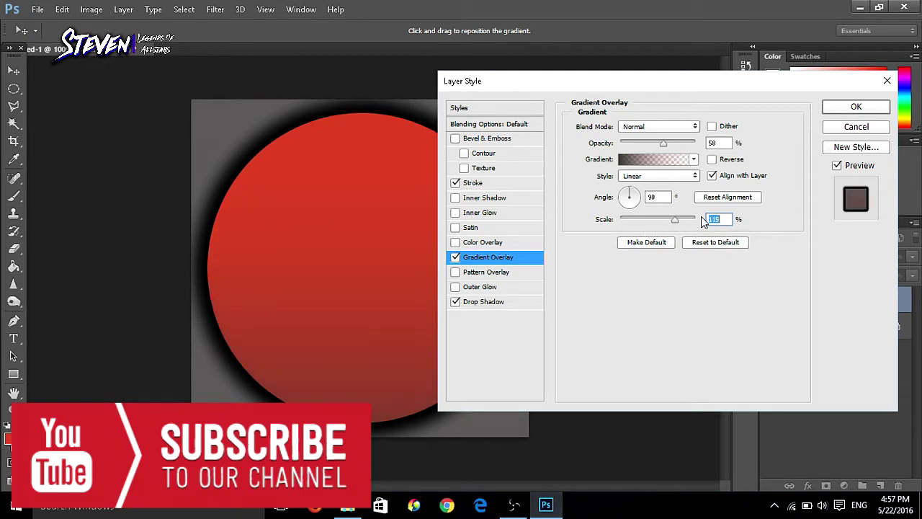
click(856, 108)
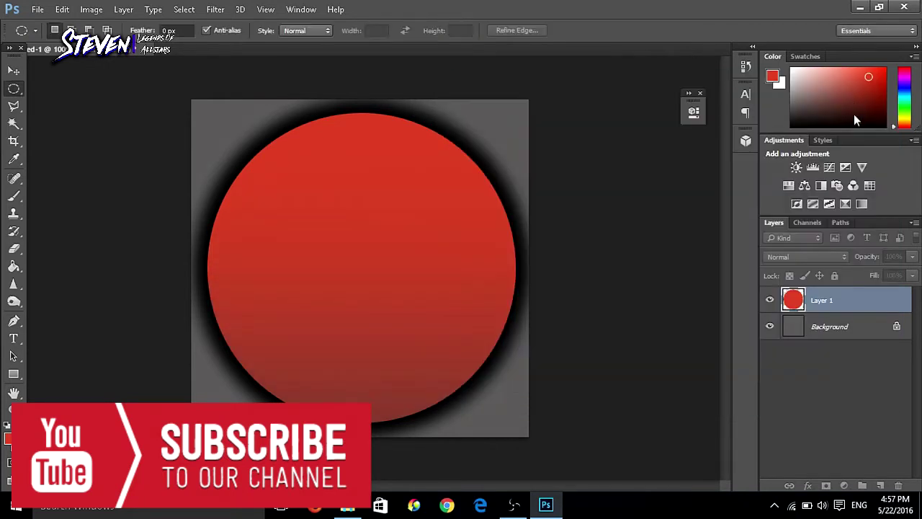
Duplicate Layer 1 as Layer 1 copy in the same document
right_click(858, 301)
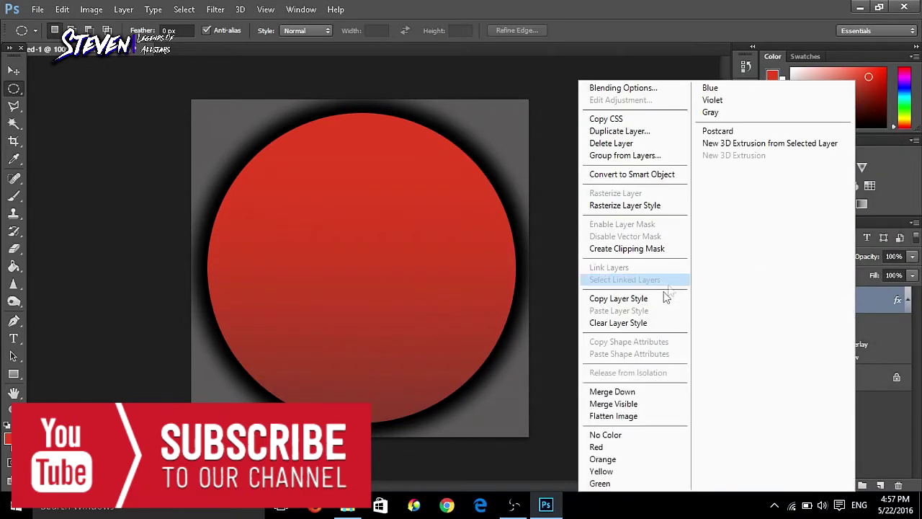
click(617, 131)
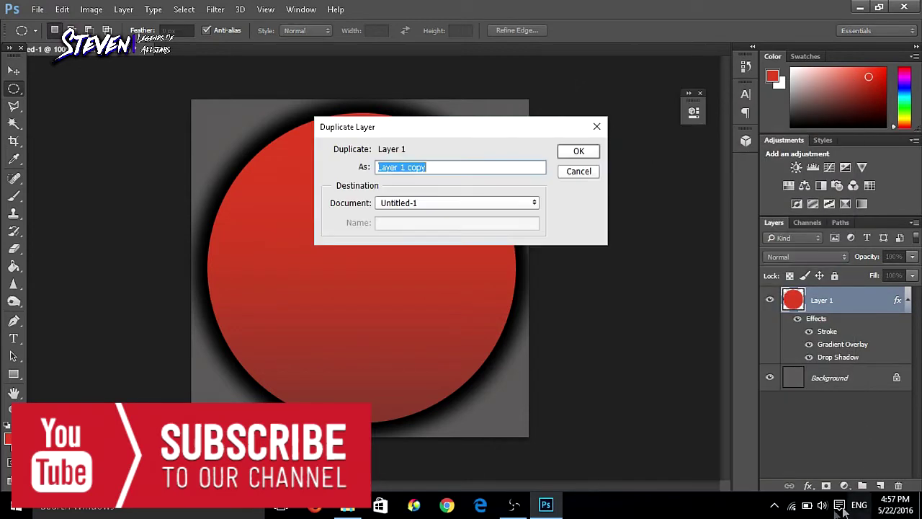
click(578, 153)
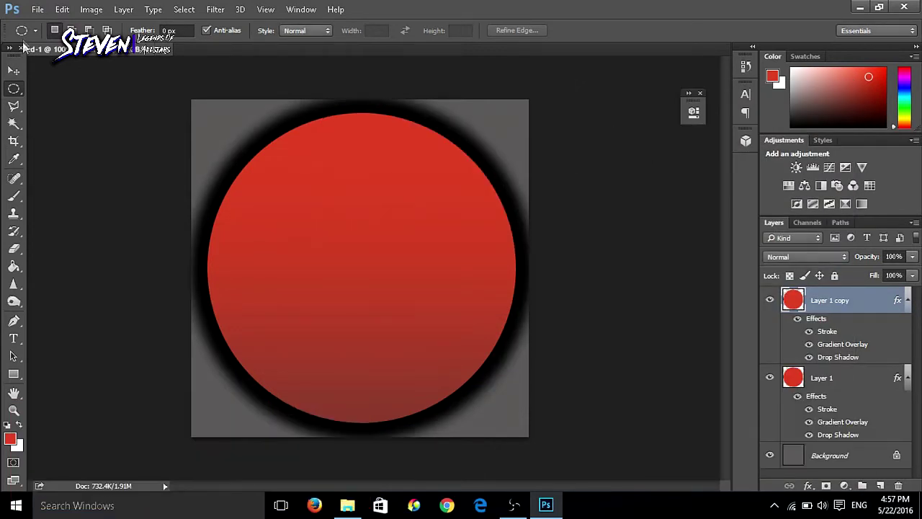
Hide the effects of Layer 1 copy and scale its circle down slightly about its centre, leaving an even ring around it
click(14, 71)
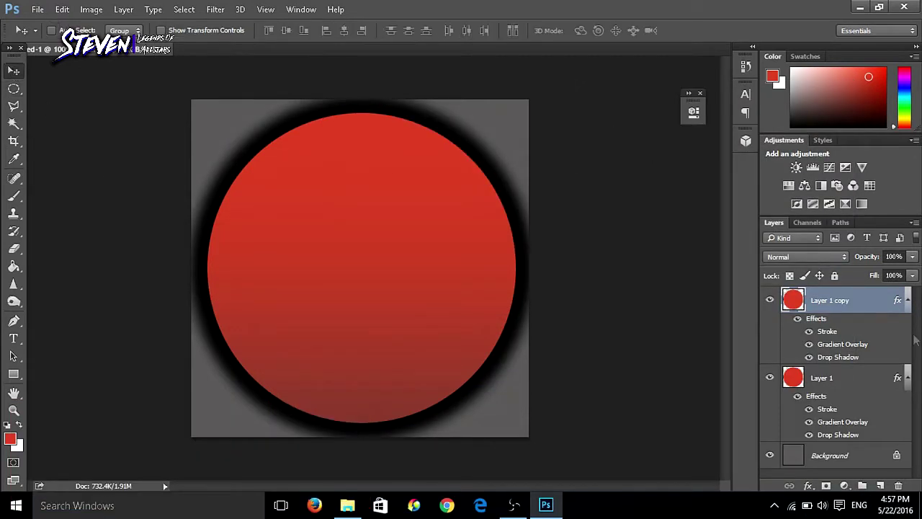
click(797, 318)
key(ctrl+t)
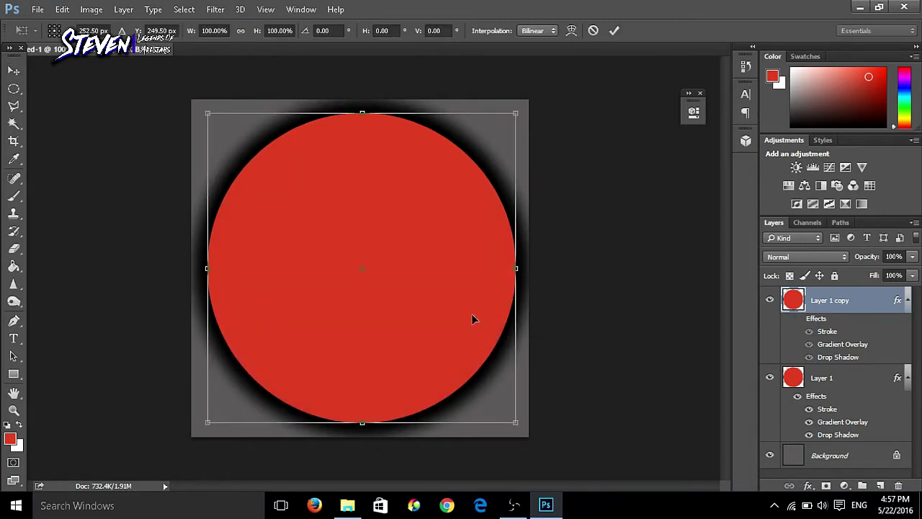
drag(516, 426, 483, 405)
key(Return)
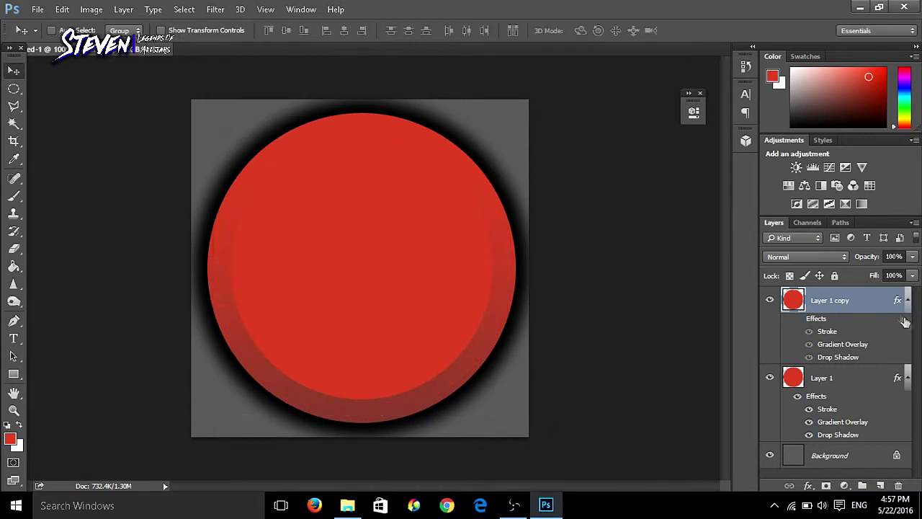
Select the inner circle with the Magic Wand and set the foreground colour to a near-white pink
click(14, 124)
click(370, 212)
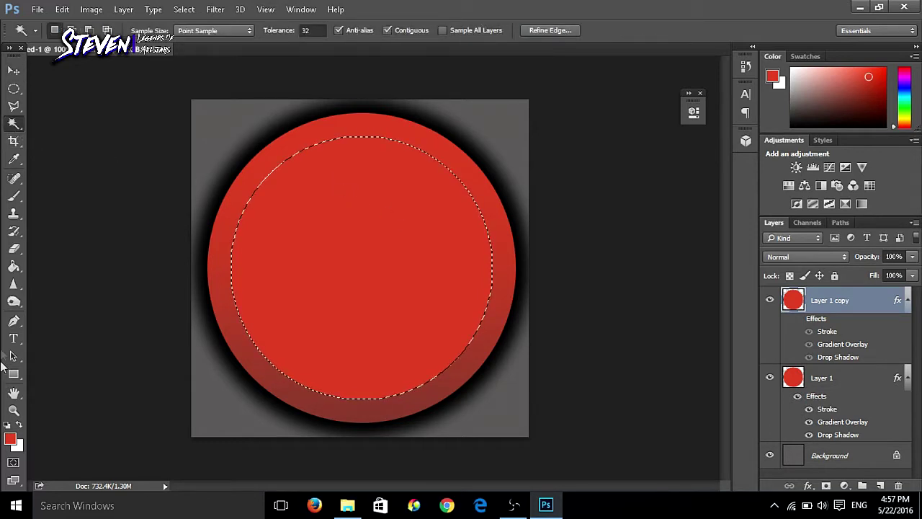
click(10, 439)
drag(393, 286, 398, 276)
click(688, 264)
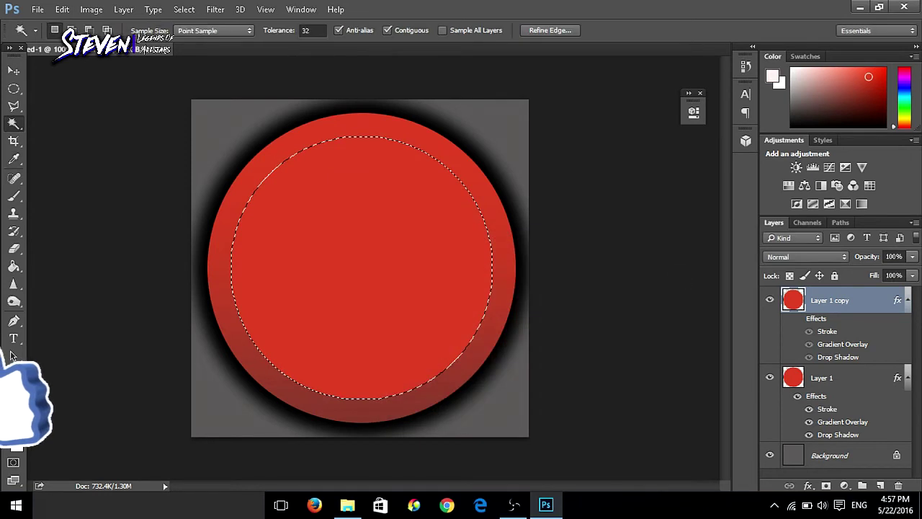
Brush the whole selected inner circle with the near-white colour, deselect it and show the effects of Layer 1 copy again
click(14, 196)
drag(206, 360, 479, 176)
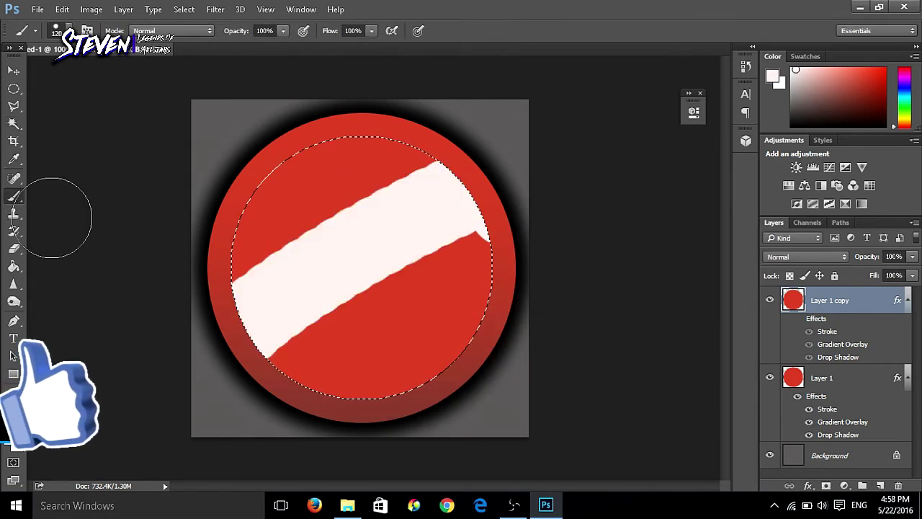
drag(245, 209, 213, 406)
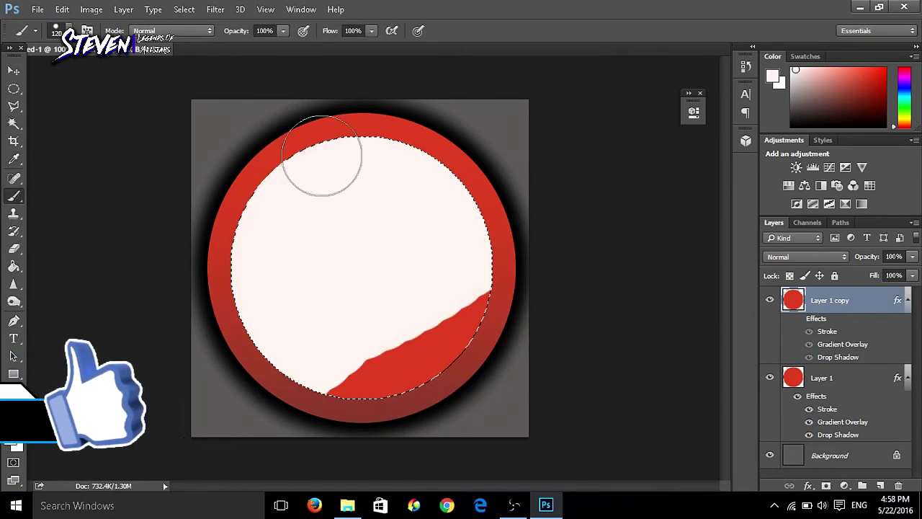
drag(339, 393, 545, 268)
click(13, 88)
key(ctrl+d)
click(798, 319)
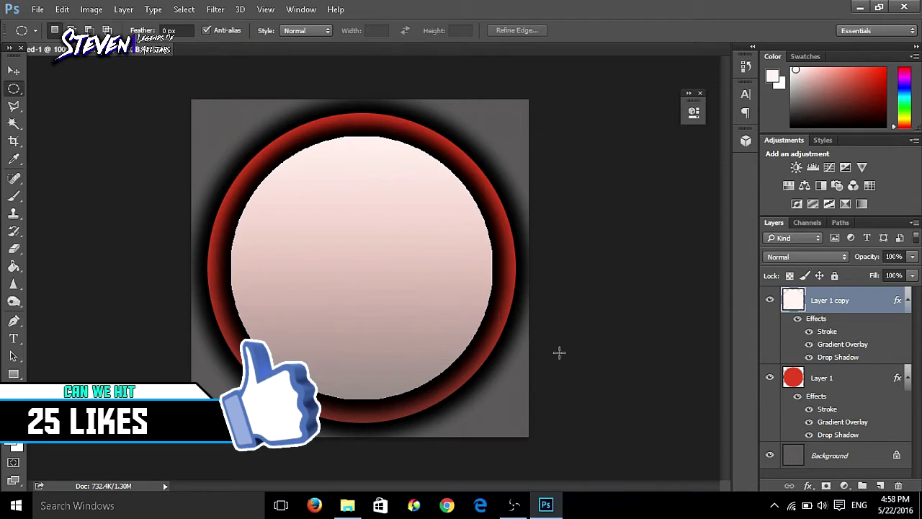
Open the CoDAW_Soldier image from the COD Advanced Warfare Style Outro folder on the desktop
click(38, 9)
click(52, 36)
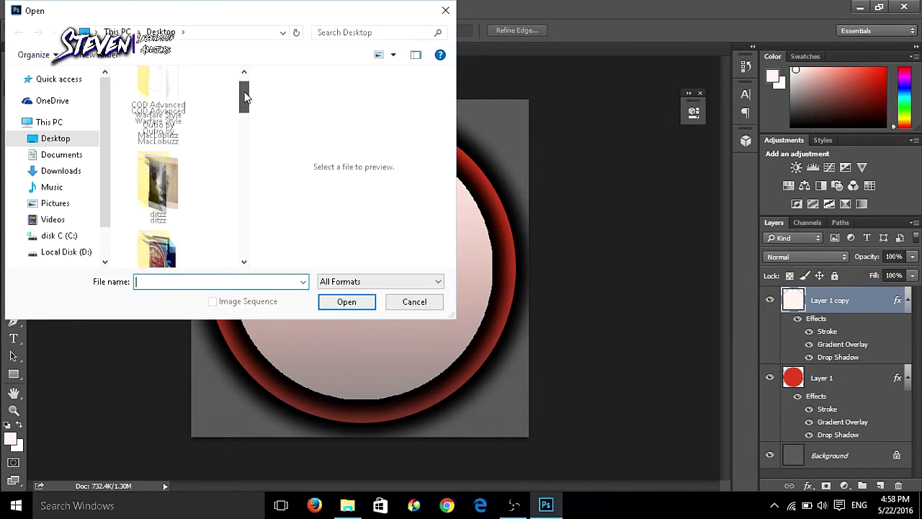
double_click(158, 101)
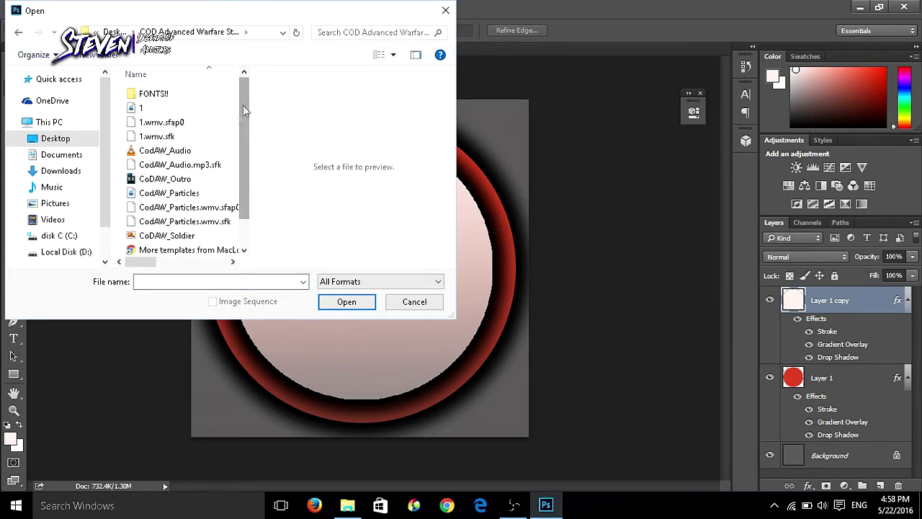
click(163, 236)
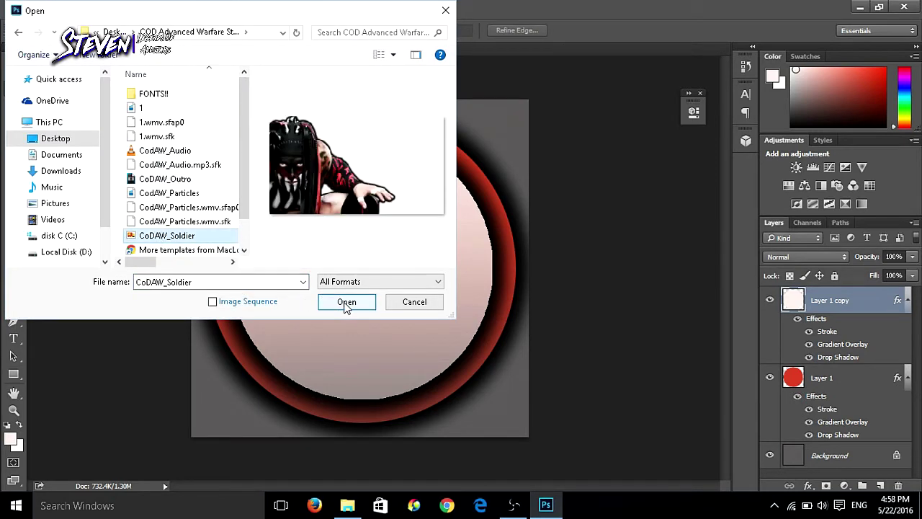
click(347, 301)
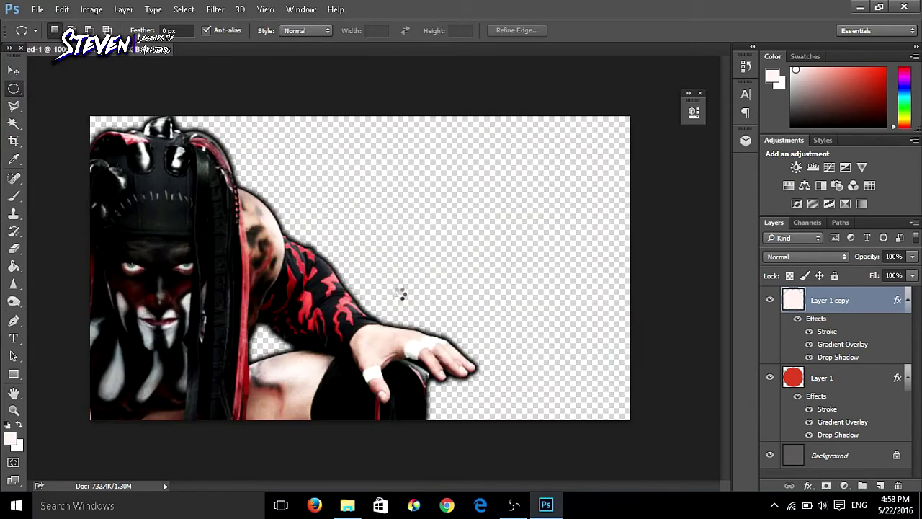
Copy the entire soldier image and paste it into the circle document as a new layer
key(ctrl+a)
click(108, 49)
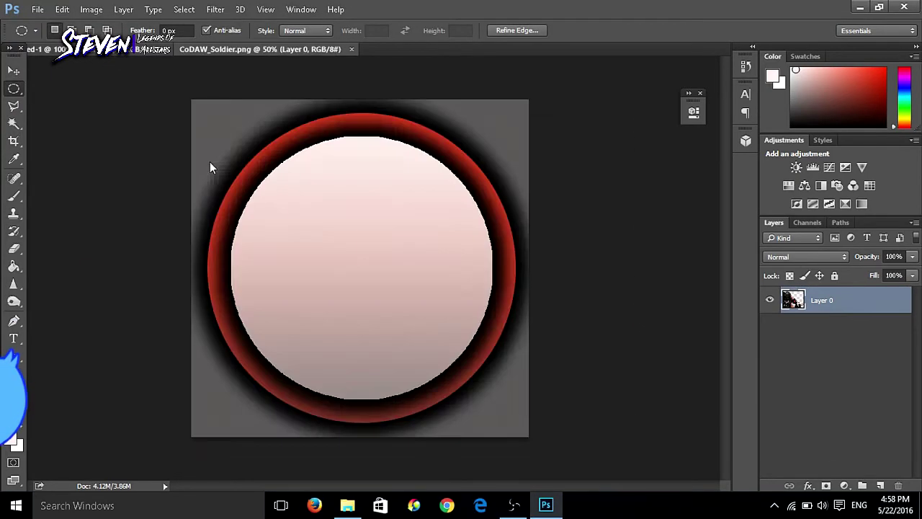
key(ctrl+v)
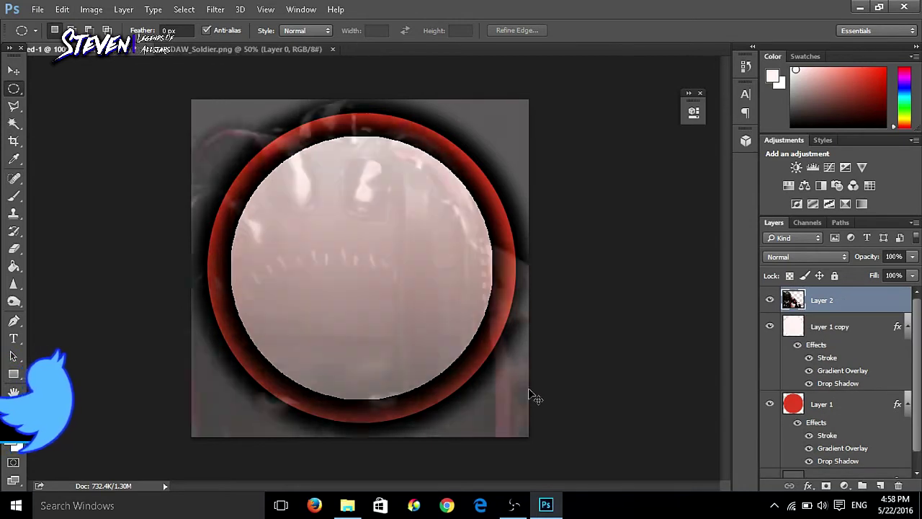
Scale the pasted soldier down to about 35% and move it over the near-white inner circle
key(ctrl+t)
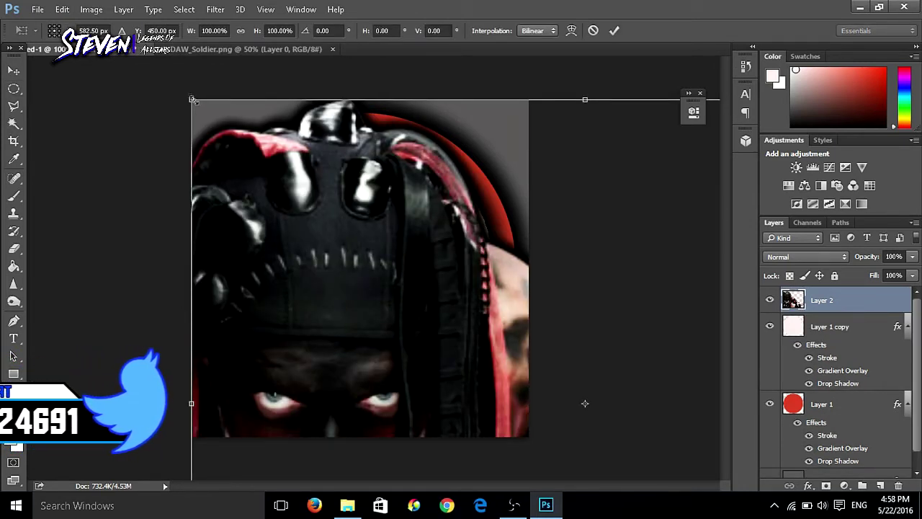
drag(191, 100, 319, 199)
drag(352, 248, 417, 322)
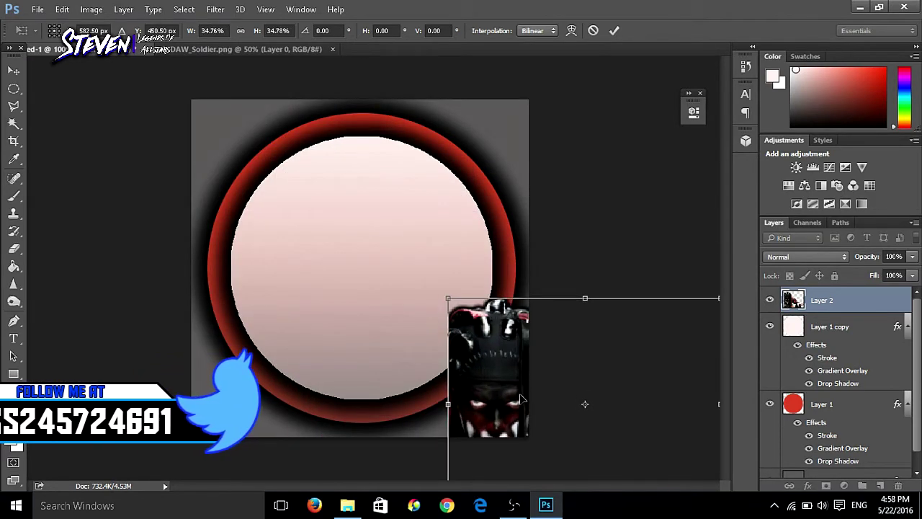
key(Return)
key(m)
key(v)
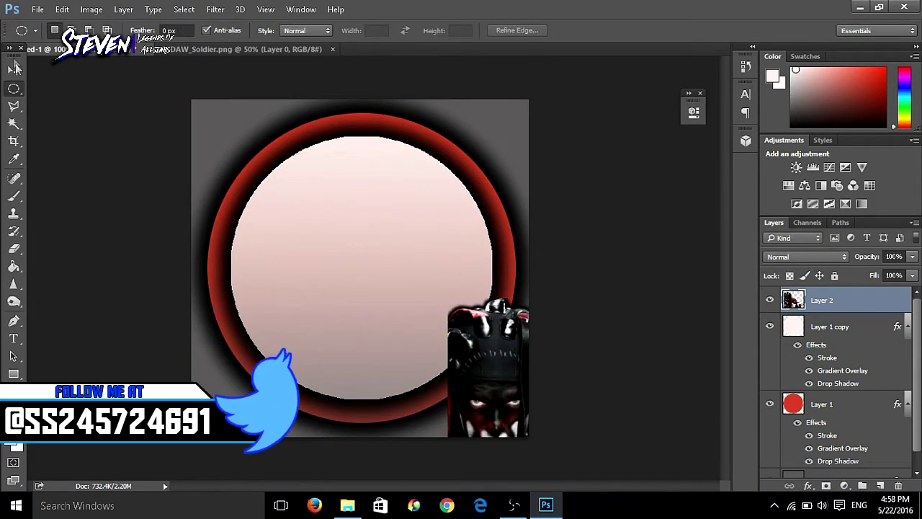
drag(533, 388, 341, 233)
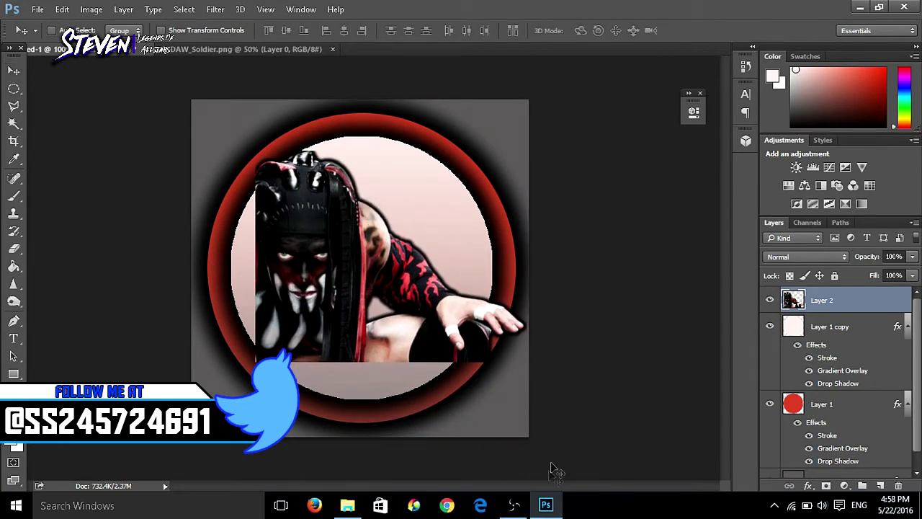
Scale the character on Layer 2 up to about 158% and position it so the face covers the inner circle
key(ctrl+t)
drag(532, 363, 669, 444)
drag(453, 321, 502, 328)
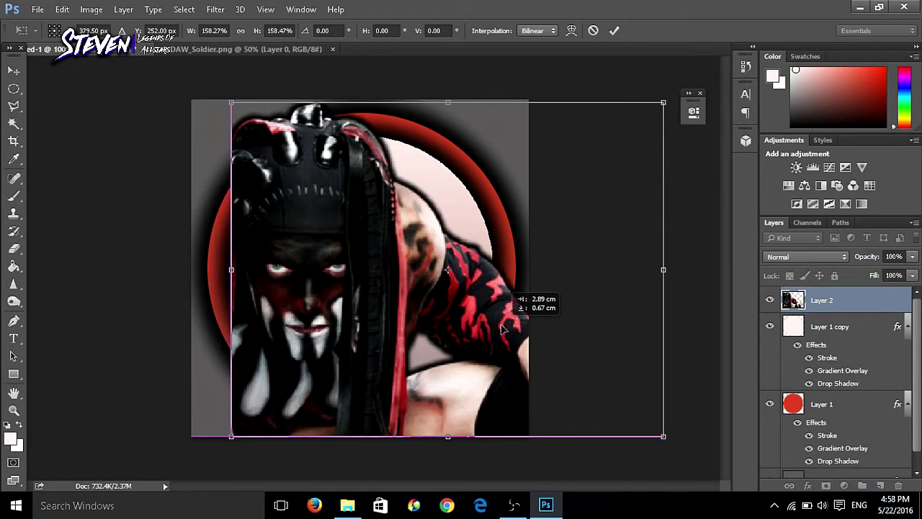
key(Return)
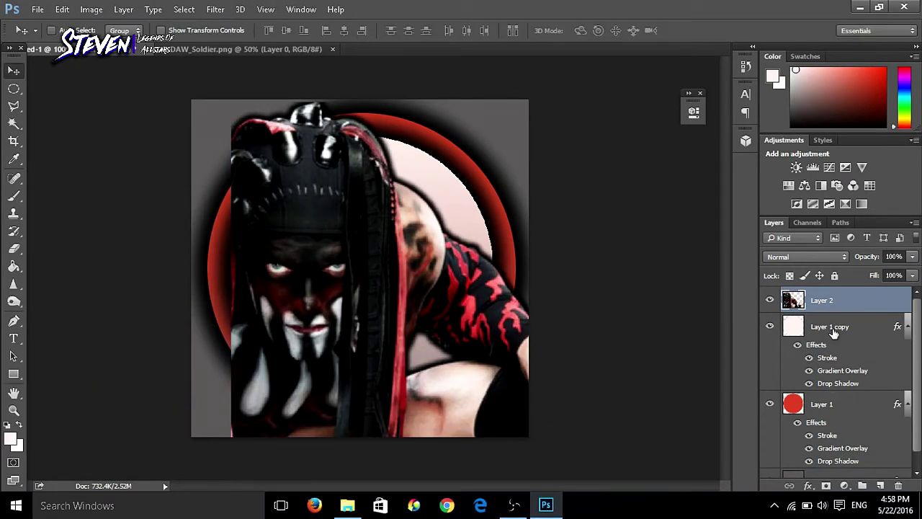
Select the inner circle of Layer 1 copy with the Magic Wand and cut the Layer 2 character within it to a new layer
click(834, 332)
click(14, 123)
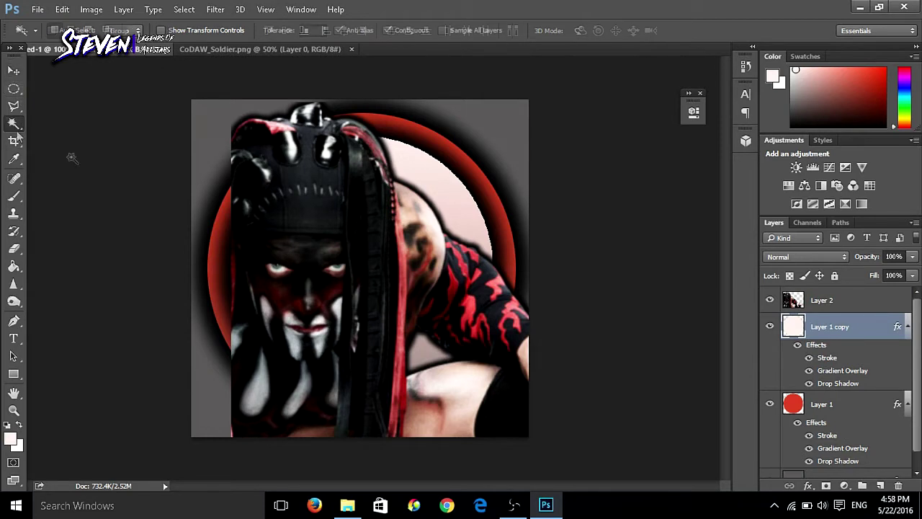
click(842, 304)
right_click(301, 265)
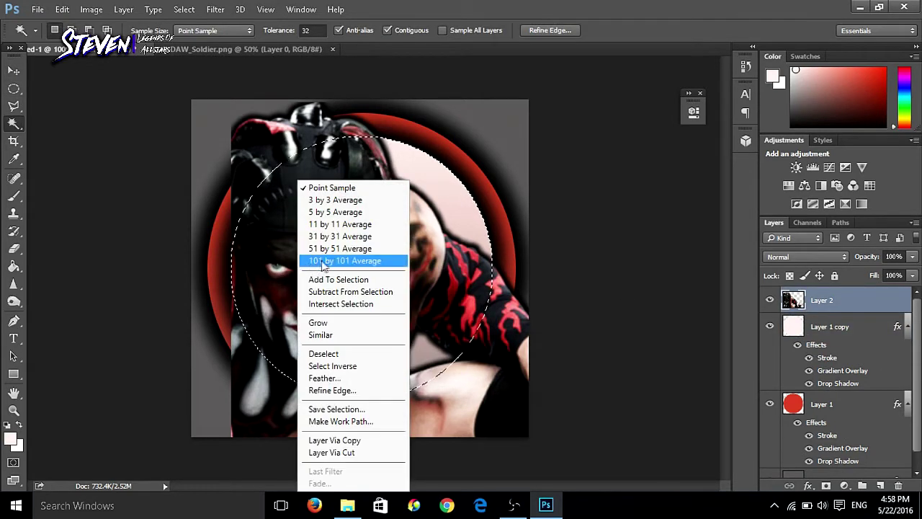
click(344, 454)
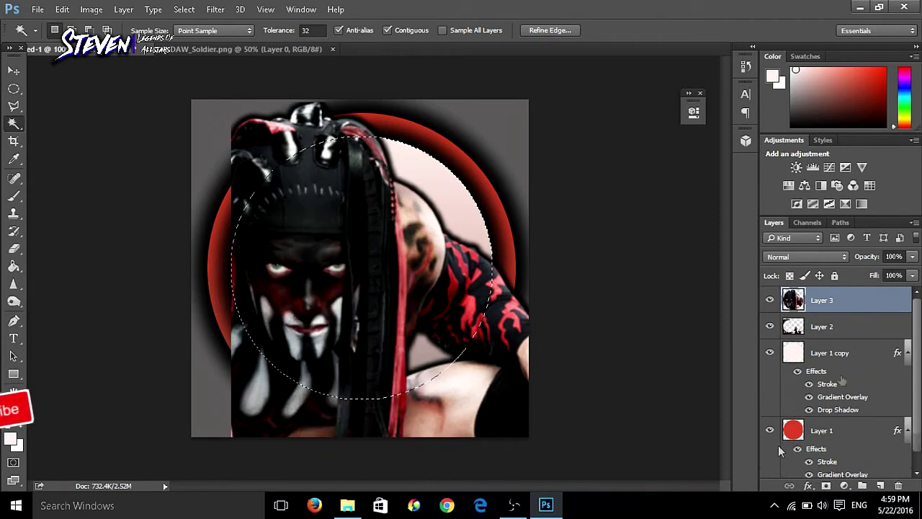
Set the opacity of Layer 3 to 71% and delete the leftover character parts on Layer 2
click(770, 326)
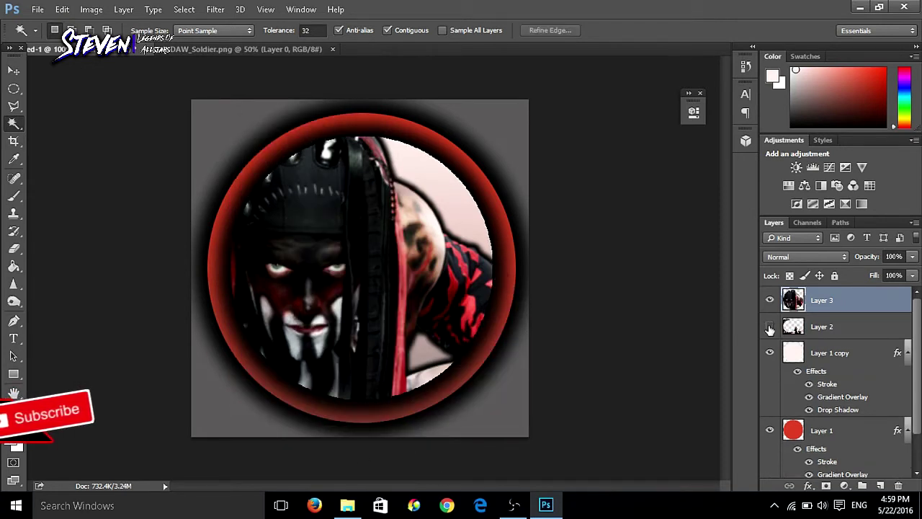
click(912, 256)
drag(913, 272, 891, 274)
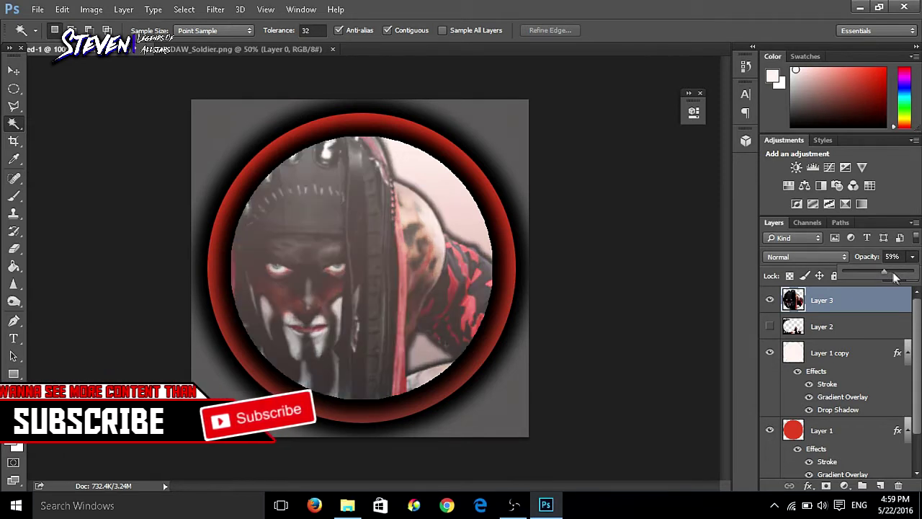
click(864, 330)
key(Delete)
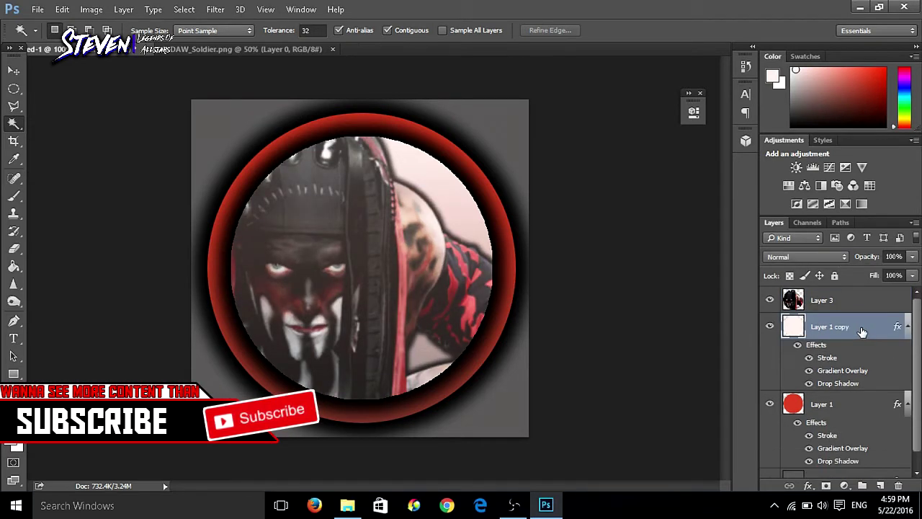
Add a near-white text layer over the character's face with the channel owner's first name in capital letters
click(13, 338)
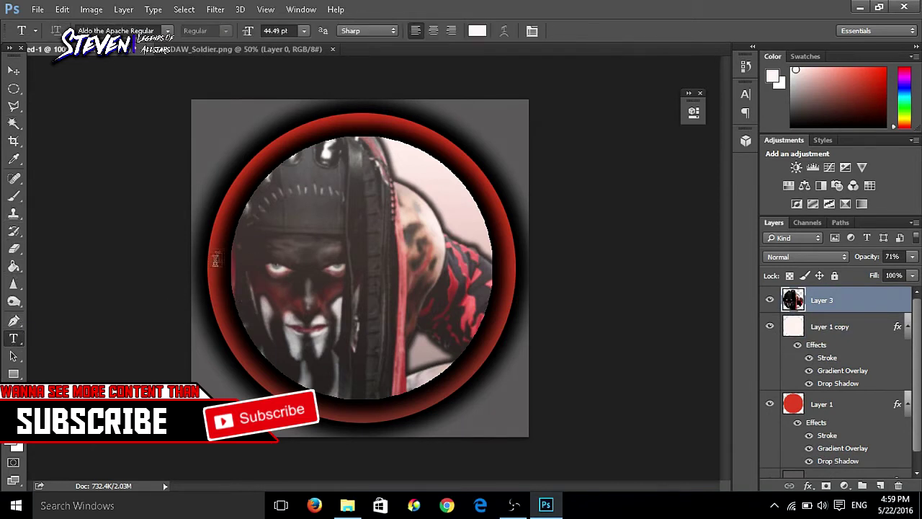
click(277, 268)
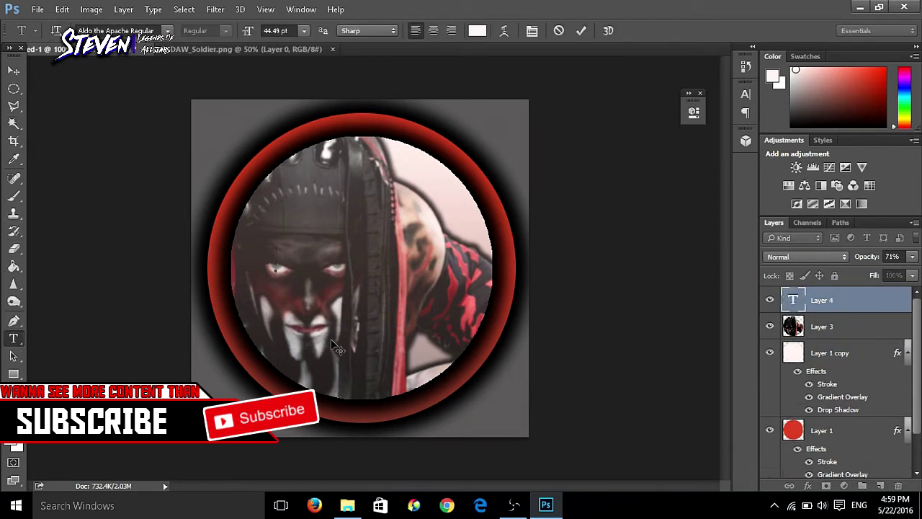
text(STEVE)
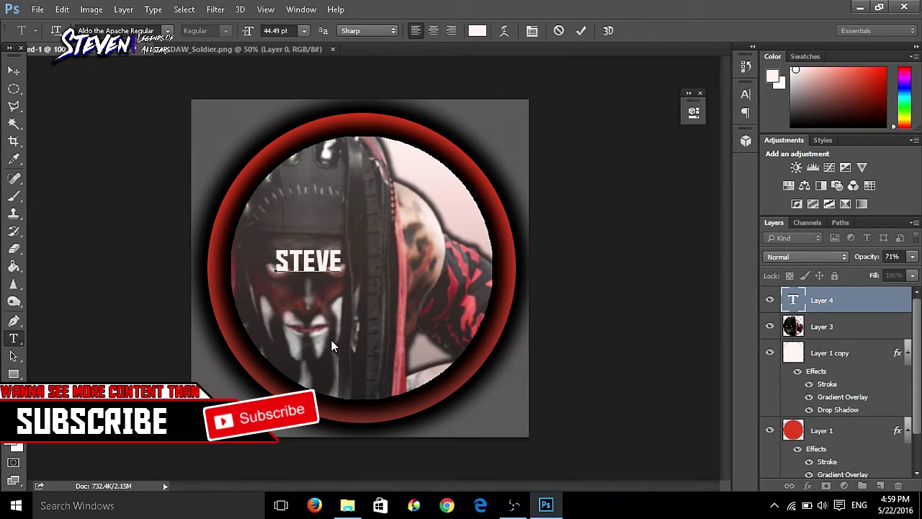
text(N)
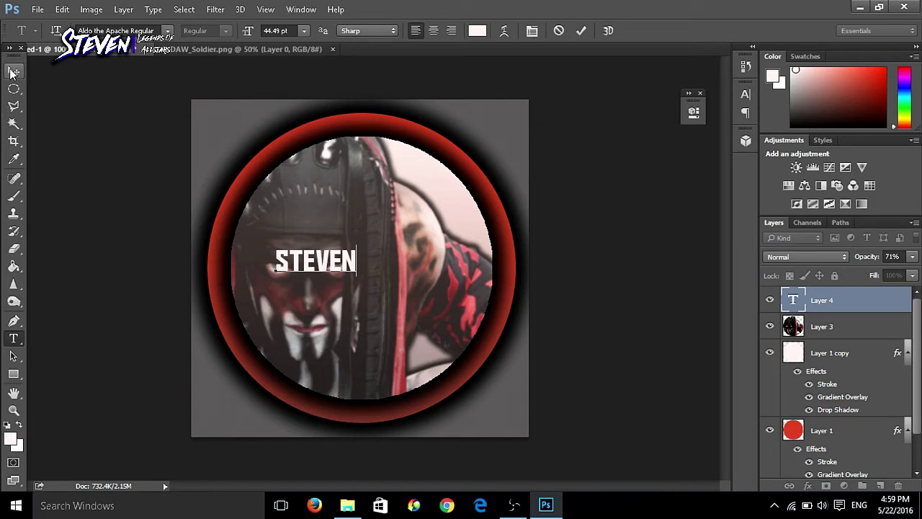
Change the font of the whole name text to a heavy, tightly spaced sans-serif typeface
key(ctrl+a)
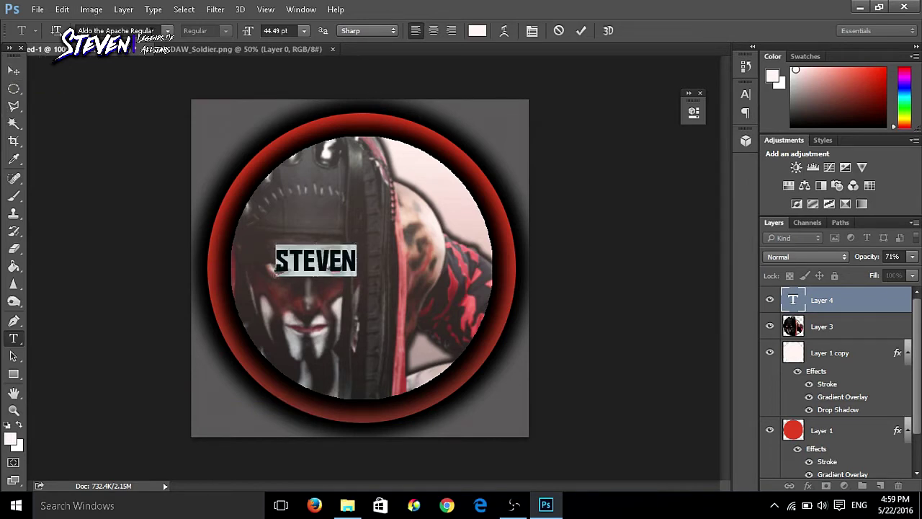
click(167, 32)
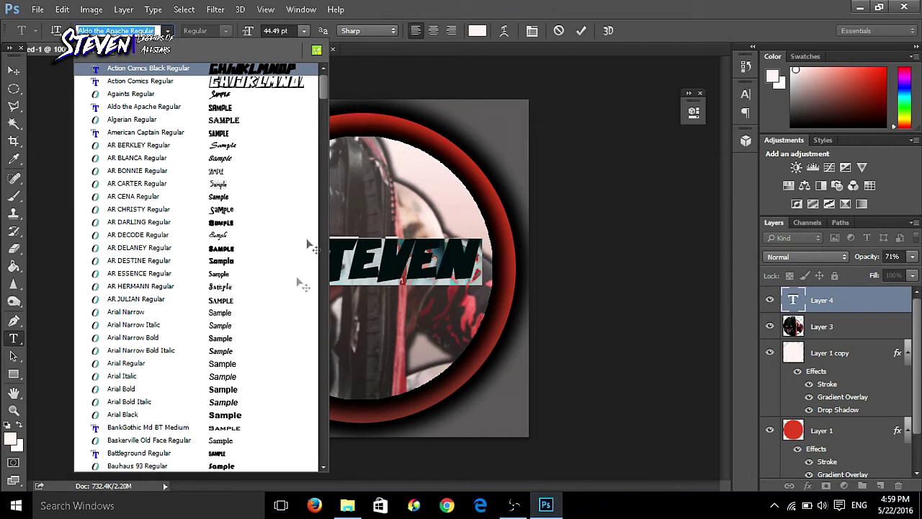
click(214, 462)
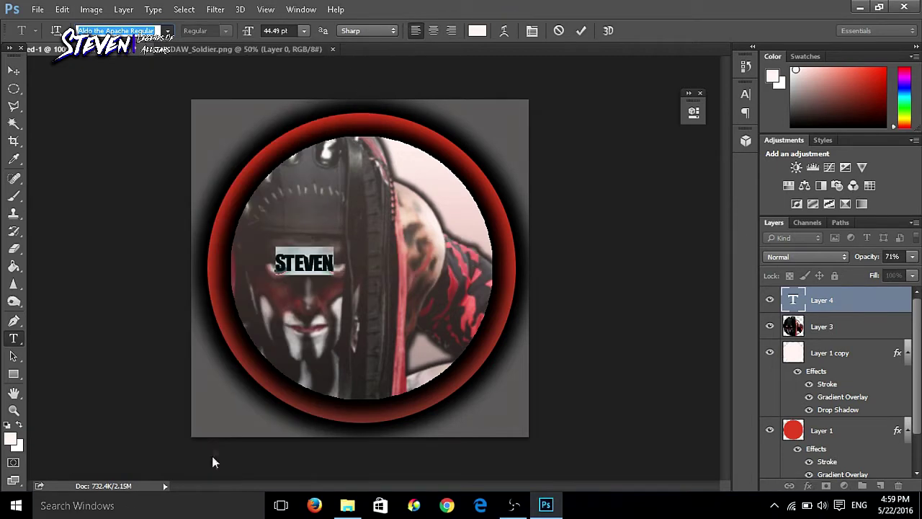
click(13, 71)
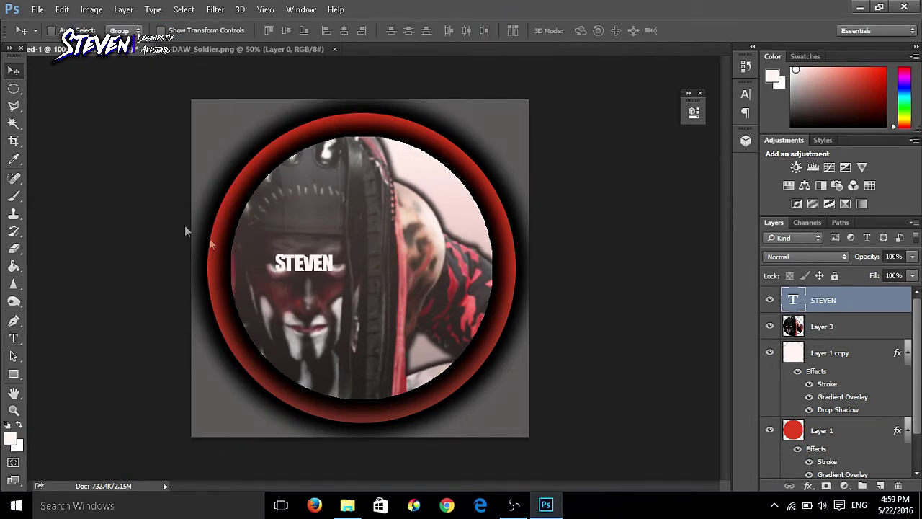
Enlarge the name text proportionally and centre it so it spans the full width of the inner circle
key(ctrl+t)
drag(336, 275, 447, 283)
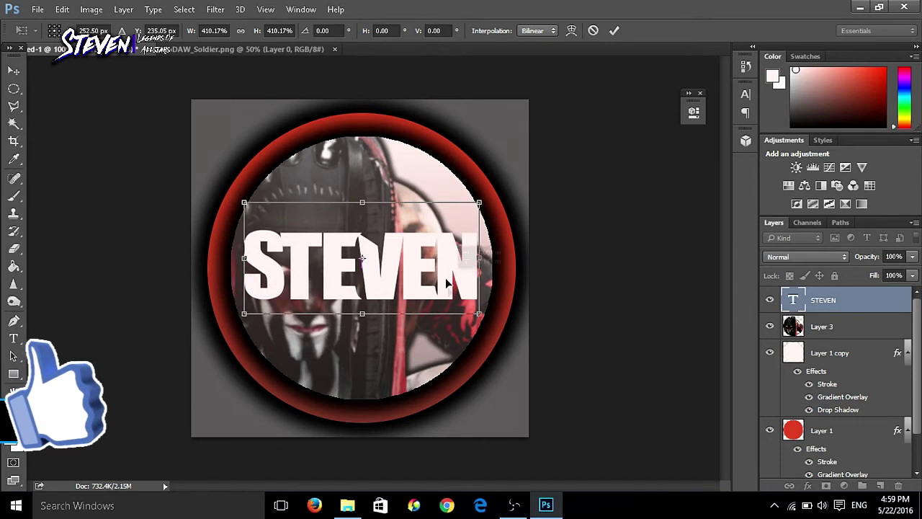
mouse_move(479, 313)
mouse_down()
mouse_move(496, 323)
mouse_move(497, 313)
mouse_up()
key(Return)
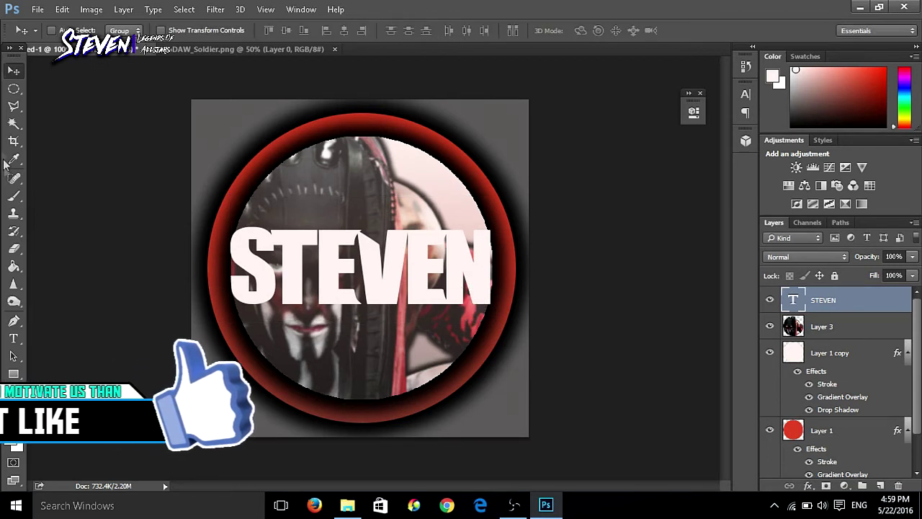
Select all the letters of the name text with the Magic Wand
click(14, 123)
click(269, 288)
shift+click(344, 273)
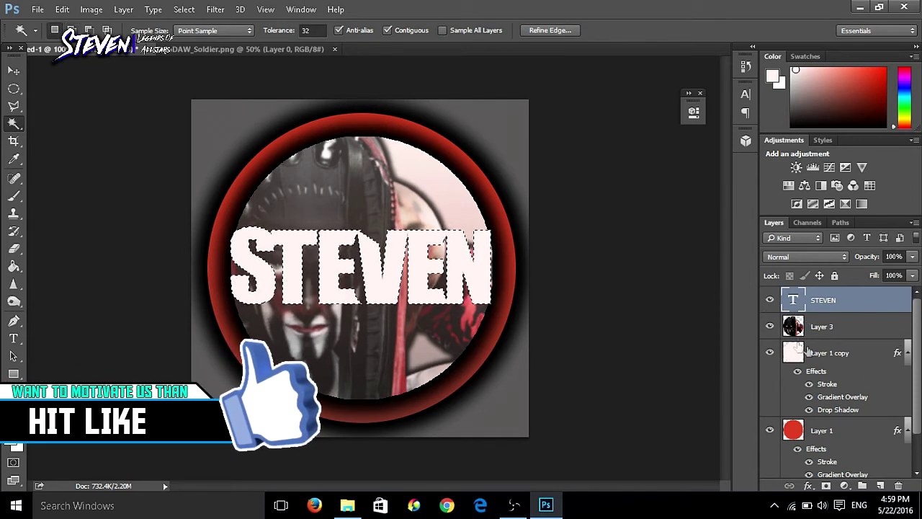
Delete the selected letter shapes from Layer 1 copy and Layer 3, and clear the selection
click(858, 353)
key(m)
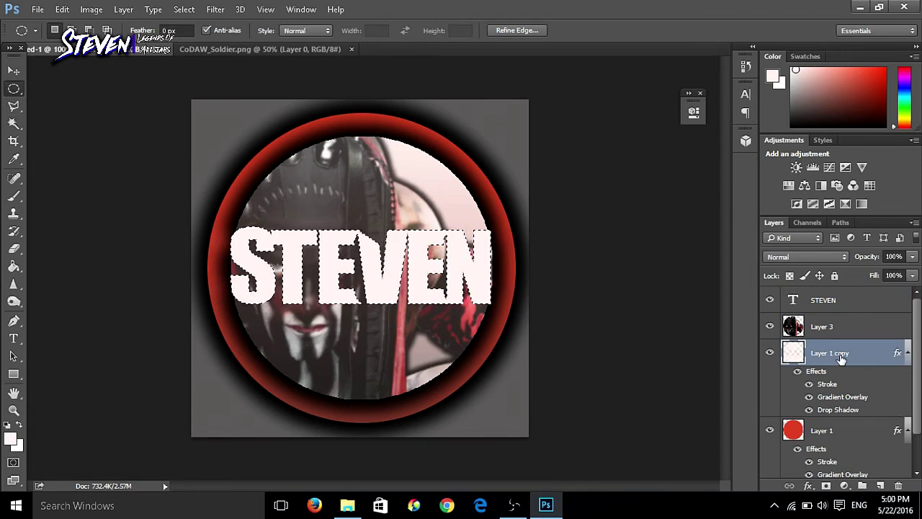
click(820, 328)
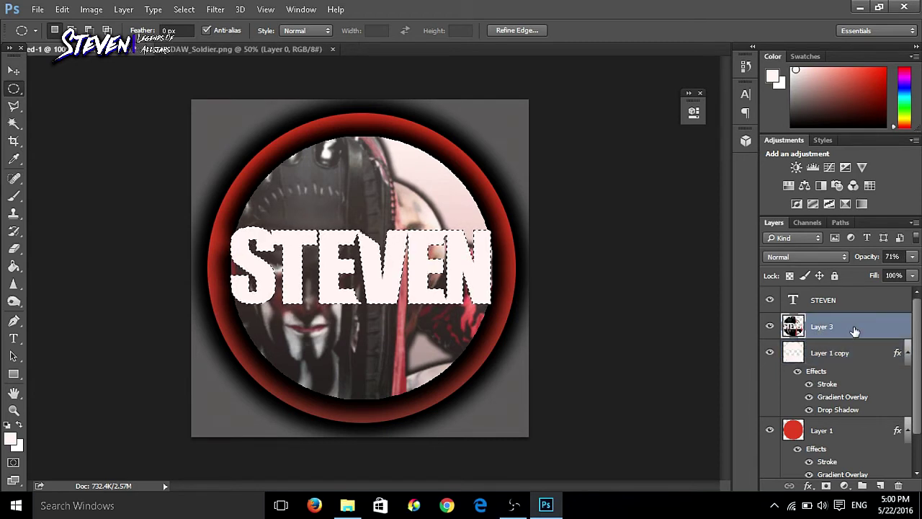
click(834, 361)
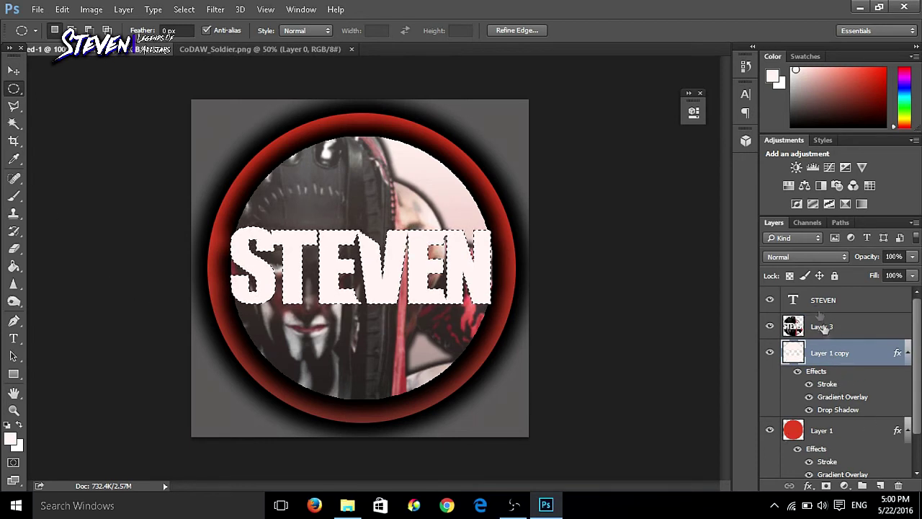
right_click(21, 91)
click(48, 89)
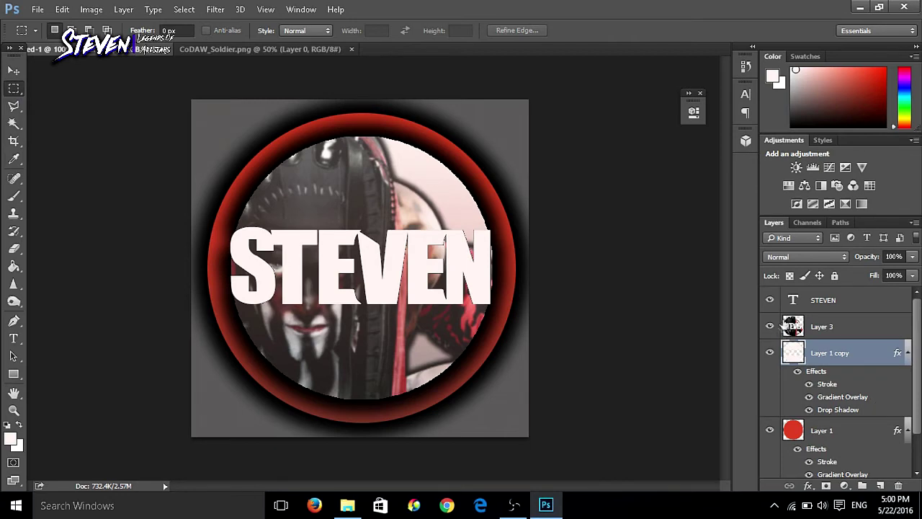
Hide the name text layer and check the letter cut-out with Layer 1 copy temporarily hidden
click(771, 300)
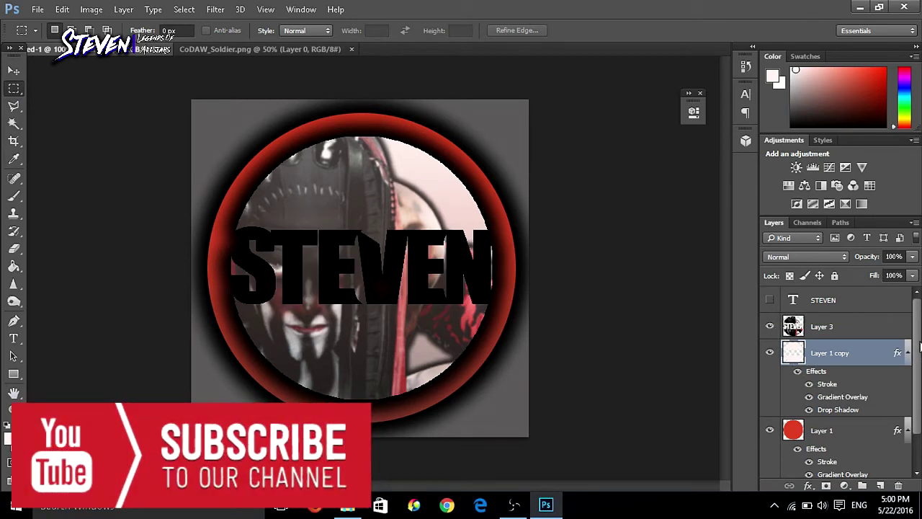
scroll(920, 346, down, 2)
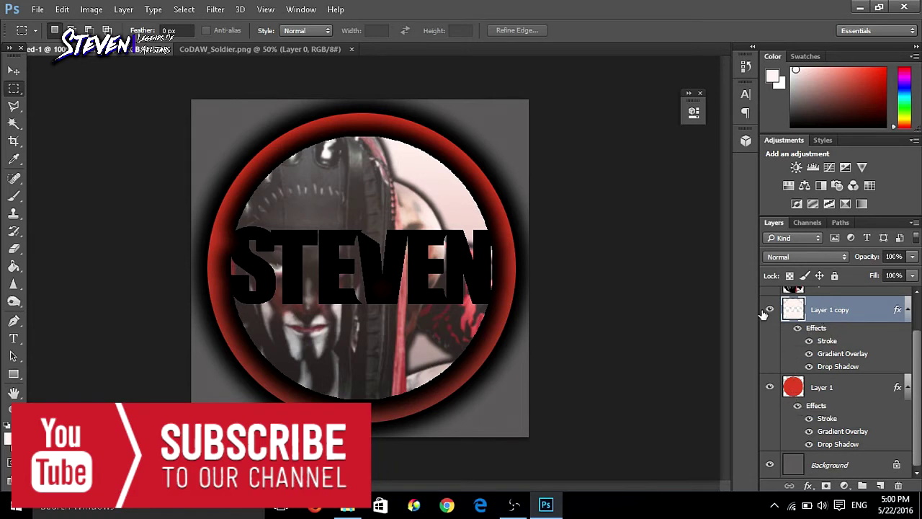
drag(919, 405, 742, 336)
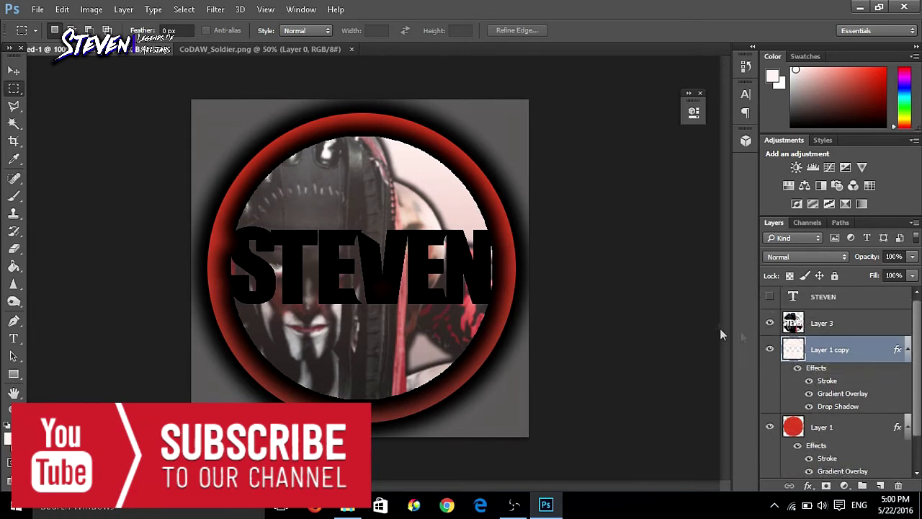
click(770, 350)
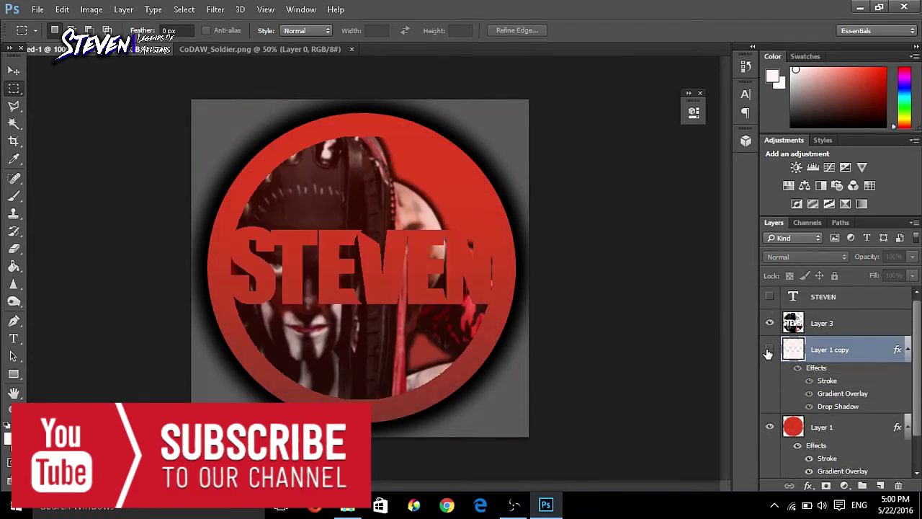
click(770, 350)
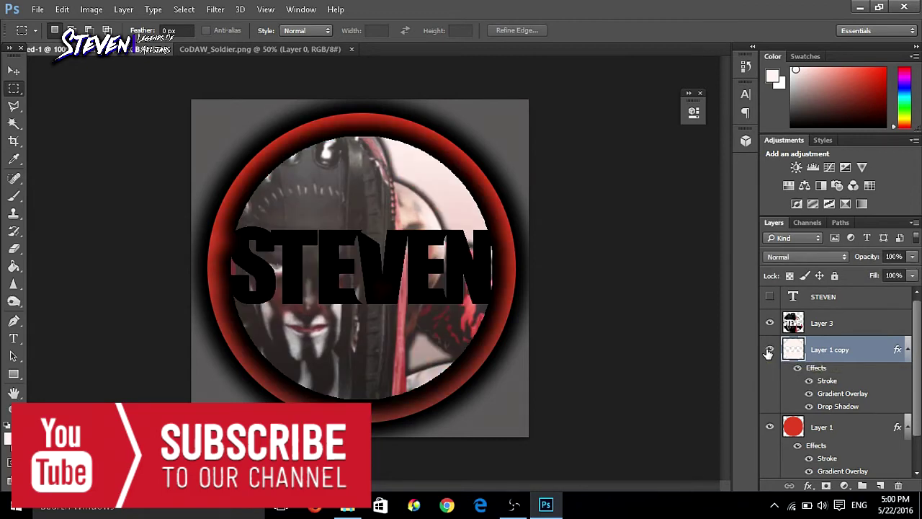
click(14, 123)
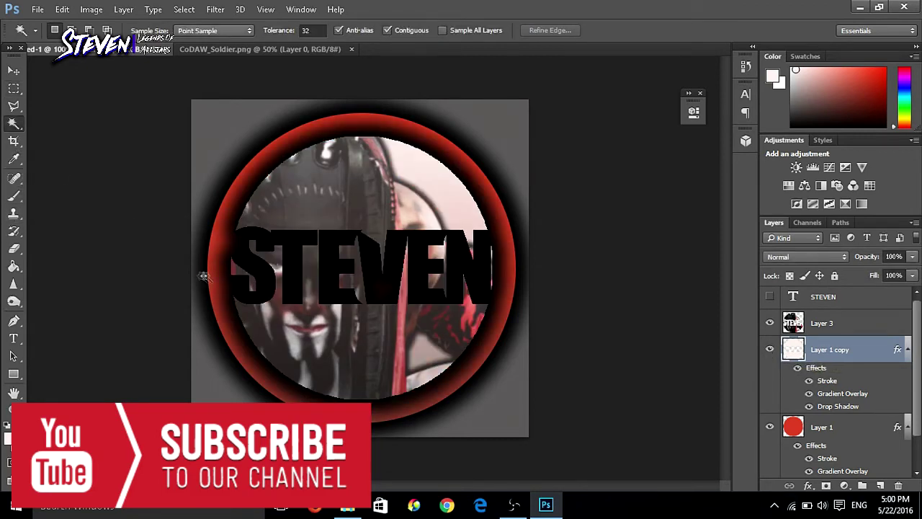
click(264, 287)
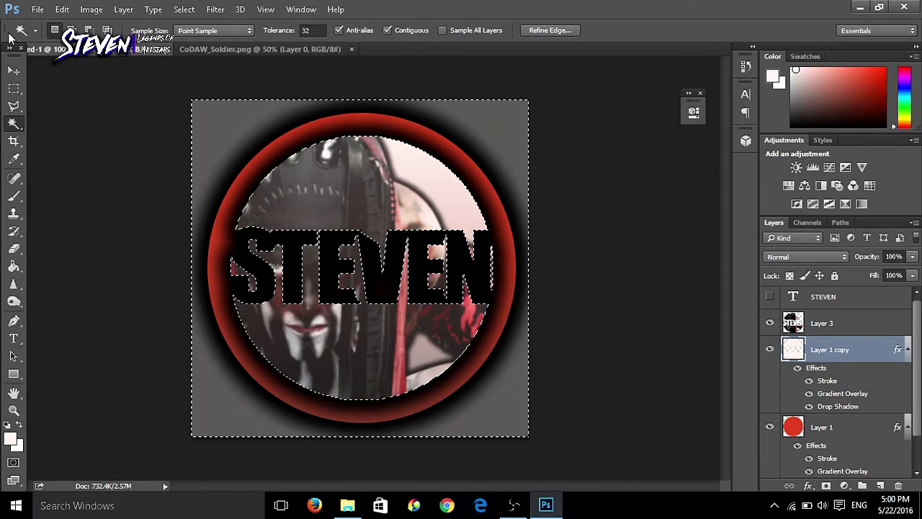
click(13, 88)
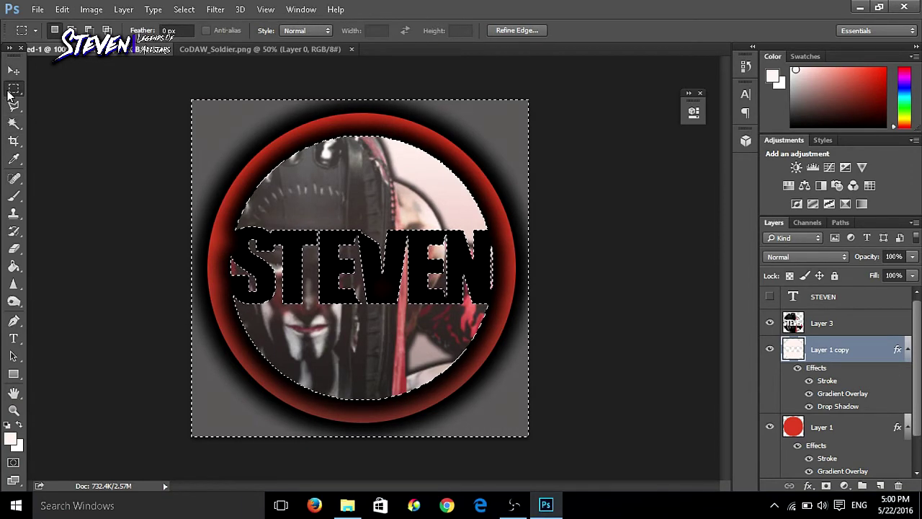
key(ctrl+d)
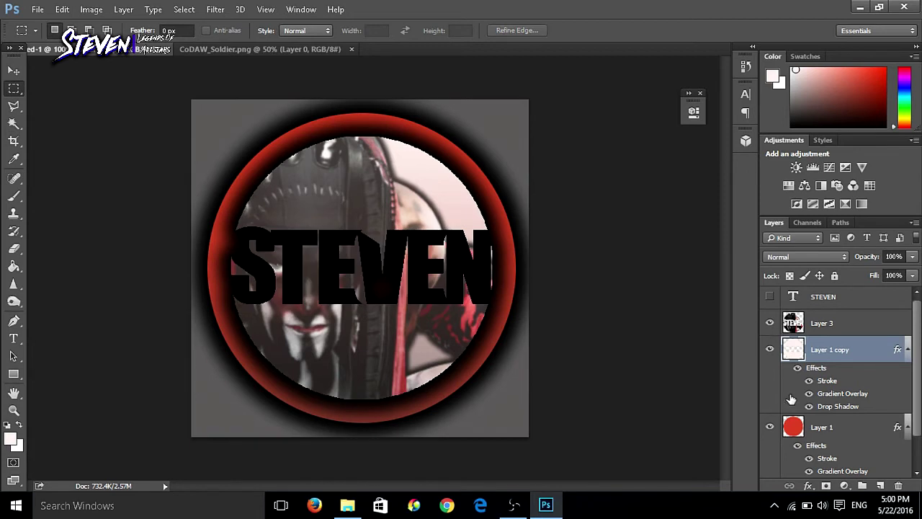
Check Layer 1 copy with its drop shadow temporarily hidden, and set the shadow's opacity to 50%
click(810, 407)
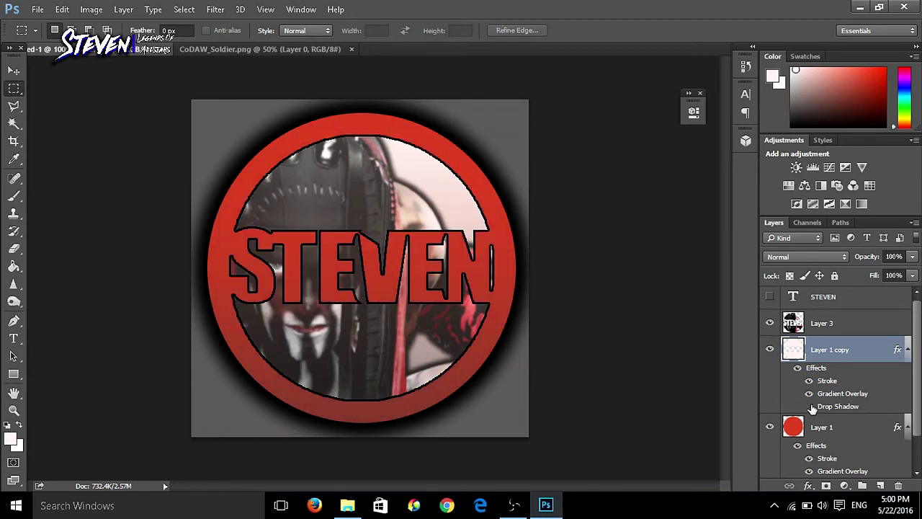
click(809, 406)
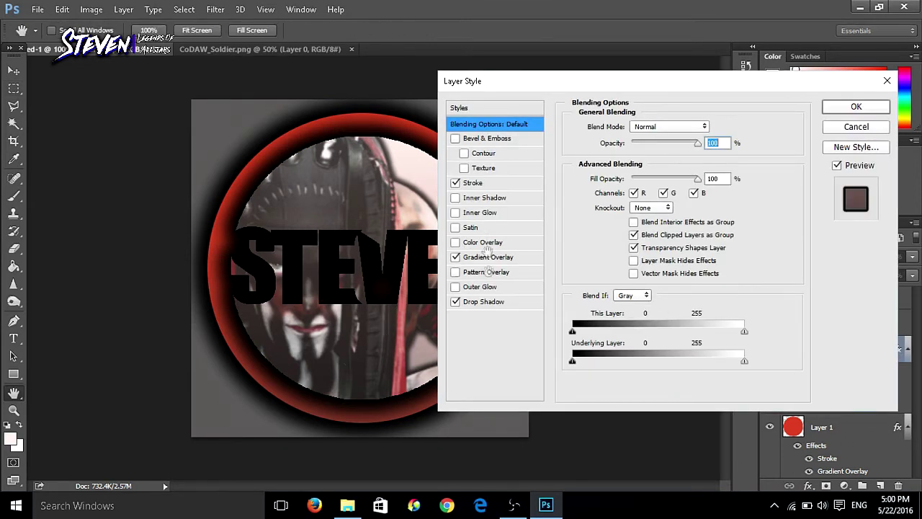
click(481, 304)
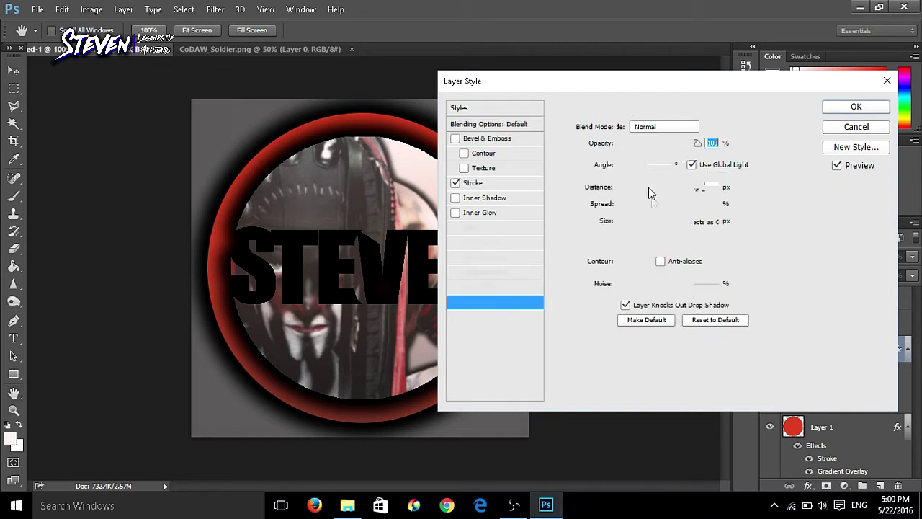
double_click(705, 144)
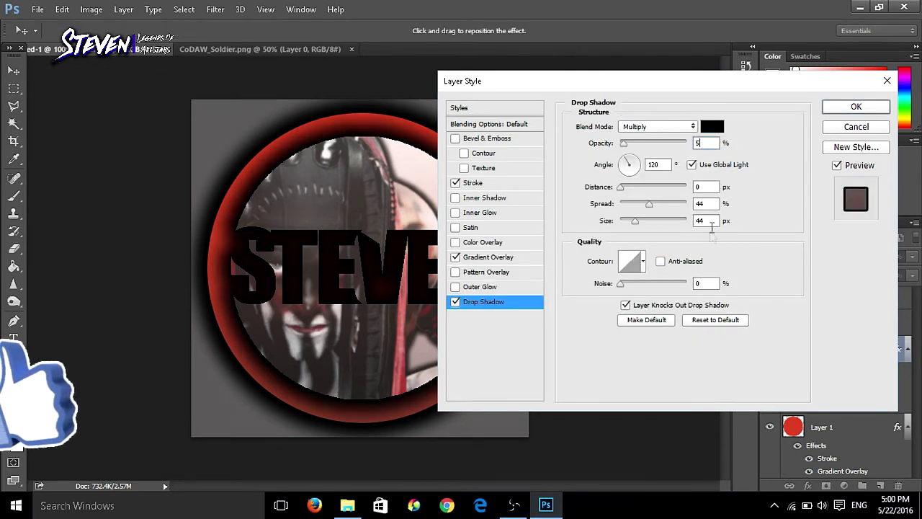
text(50)
Try a spread of 11% and a size of 11 px for Layer 1 copy's drop shadow
key(Tab)
key(Tab)
key(Tab)
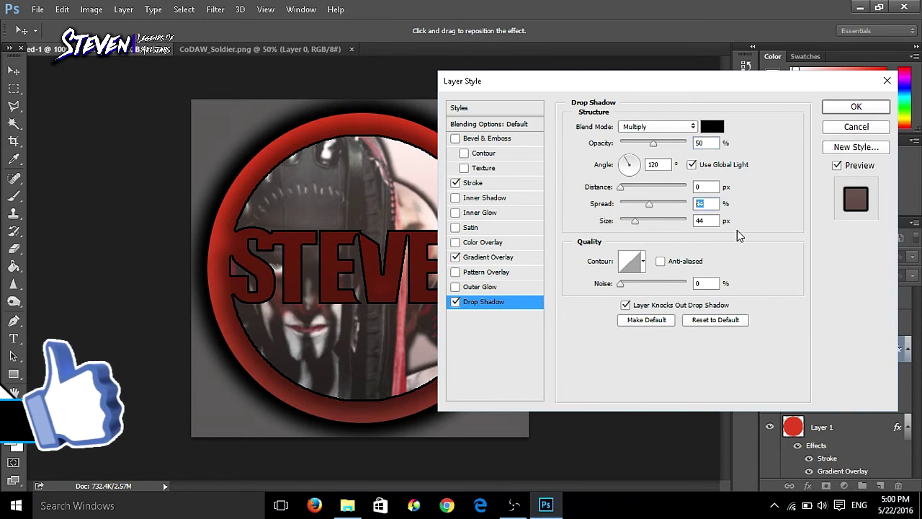
text(11)
key(Tab)
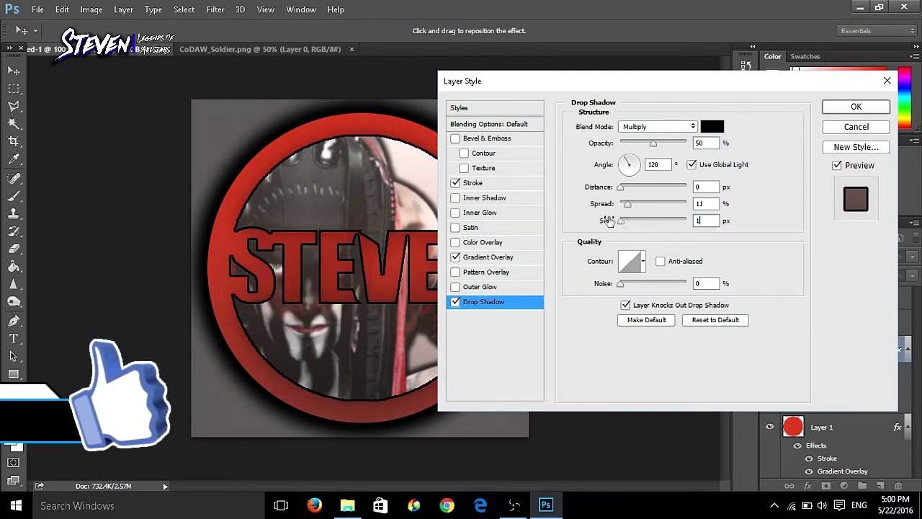
text(11)
Set the drop shadow's spread to 22% and size to 22 px, and apply the layer style
double_click(703, 203)
text(22)
key(Tab)
text(22)
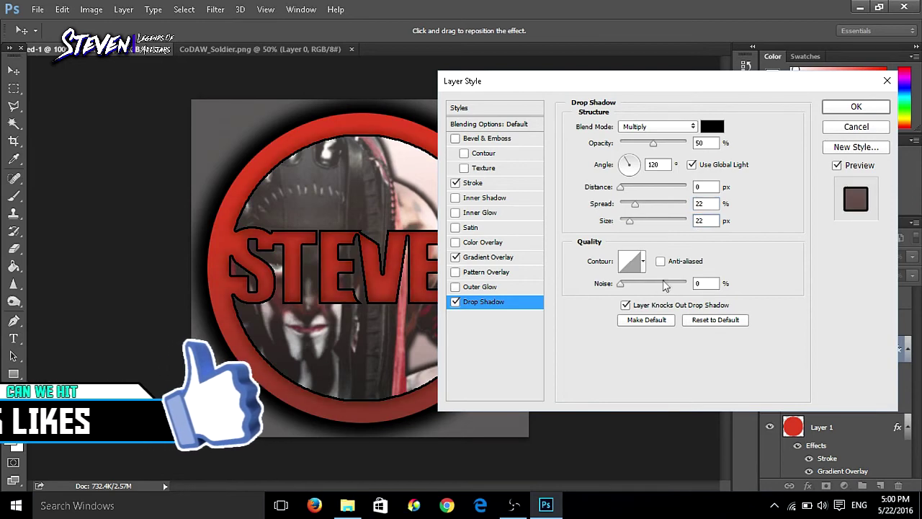
click(854, 106)
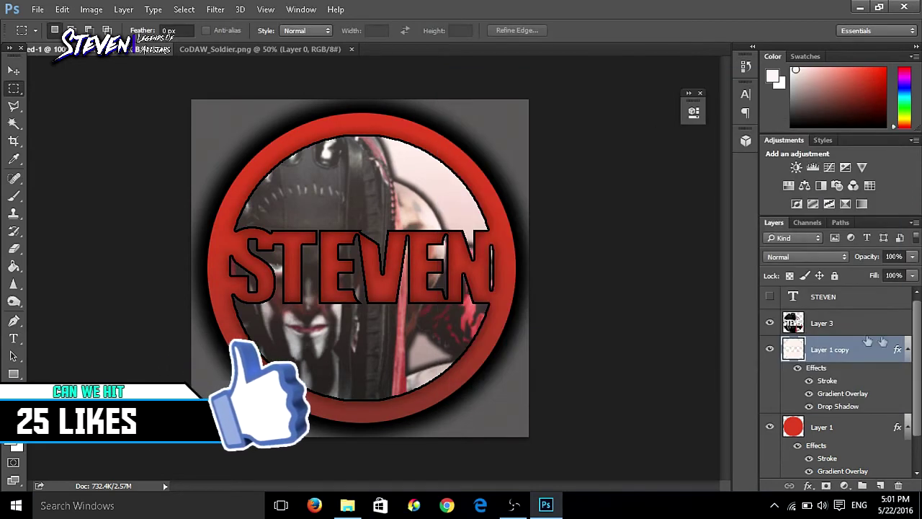
Duplicate Layer 3 to intensify the character image, and inspect the lettering and ring up close
click(840, 322)
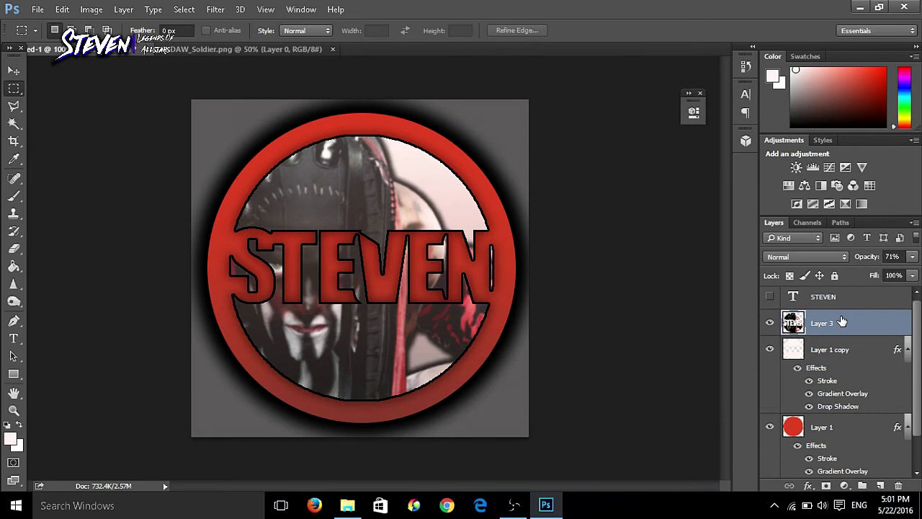
key(ctrl+j)
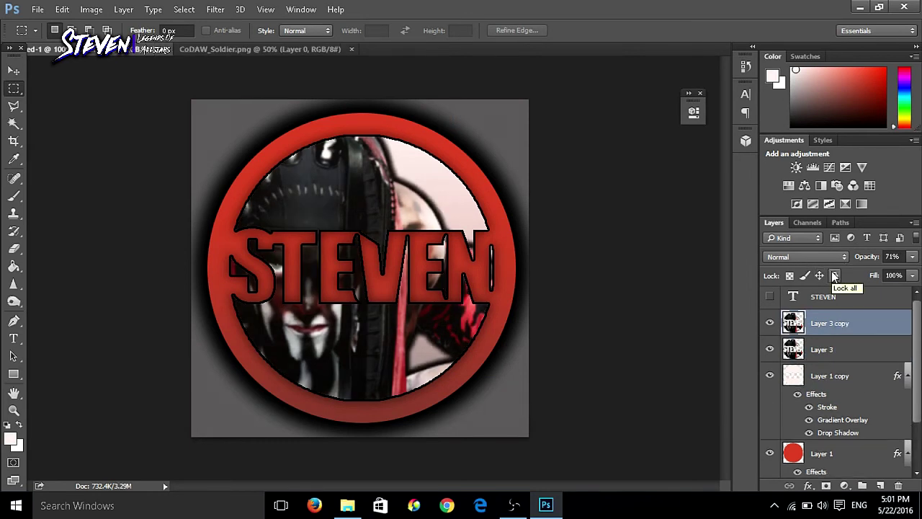
click(13, 410)
click(274, 318)
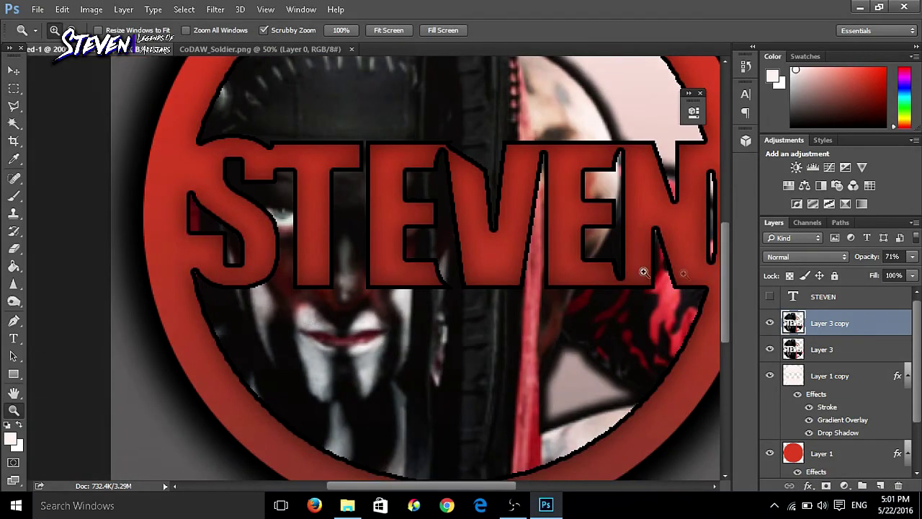
mouse_move(726, 235)
mouse_down()
mouse_move(724, 161)
mouse_move(734, 228)
mouse_up()
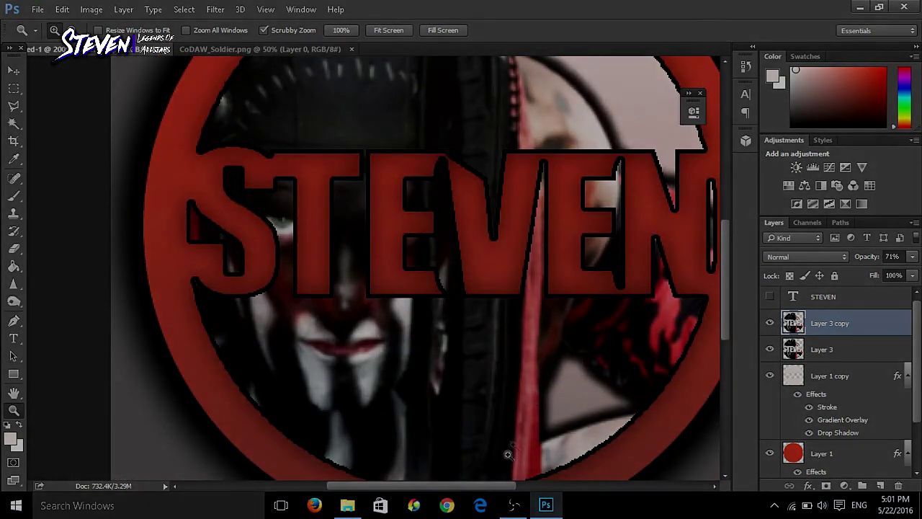
mouse_move(478, 487)
mouse_down()
mouse_move(506, 487)
mouse_move(484, 488)
mouse_up()
click(388, 30)
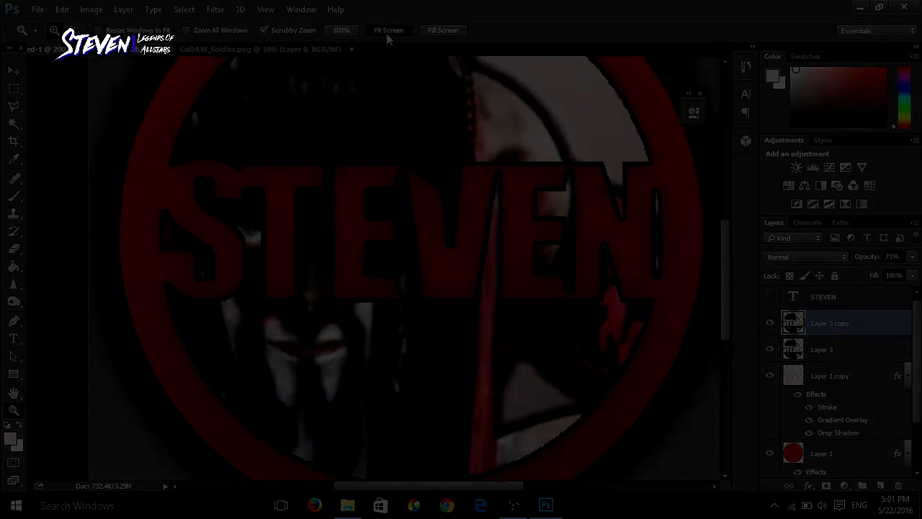